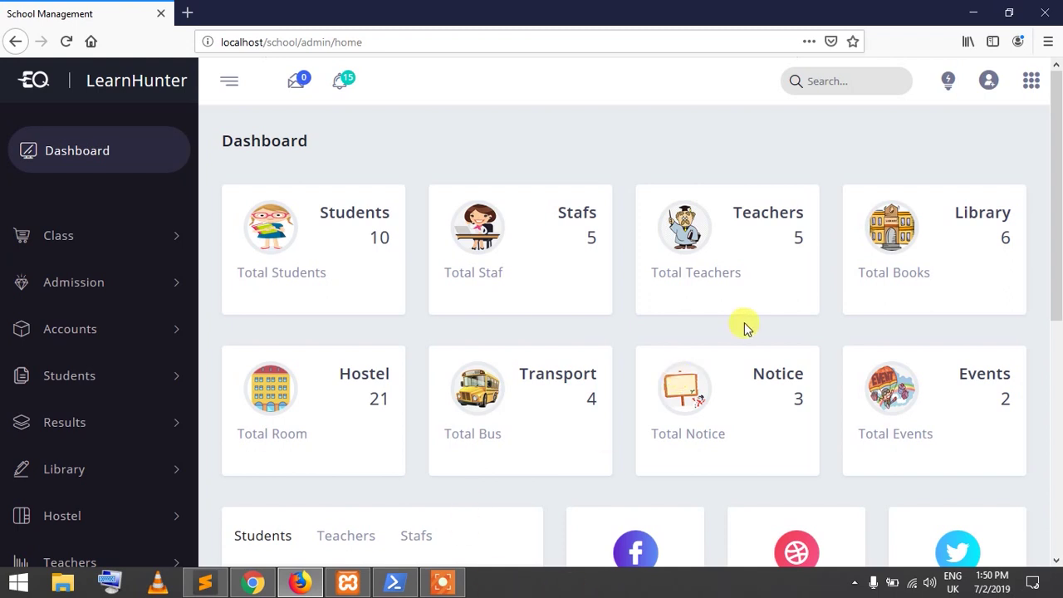
Review the dashboard's summary cards and today's presence figures for students, teachers and staff.
scroll(669, 297, down, 2)
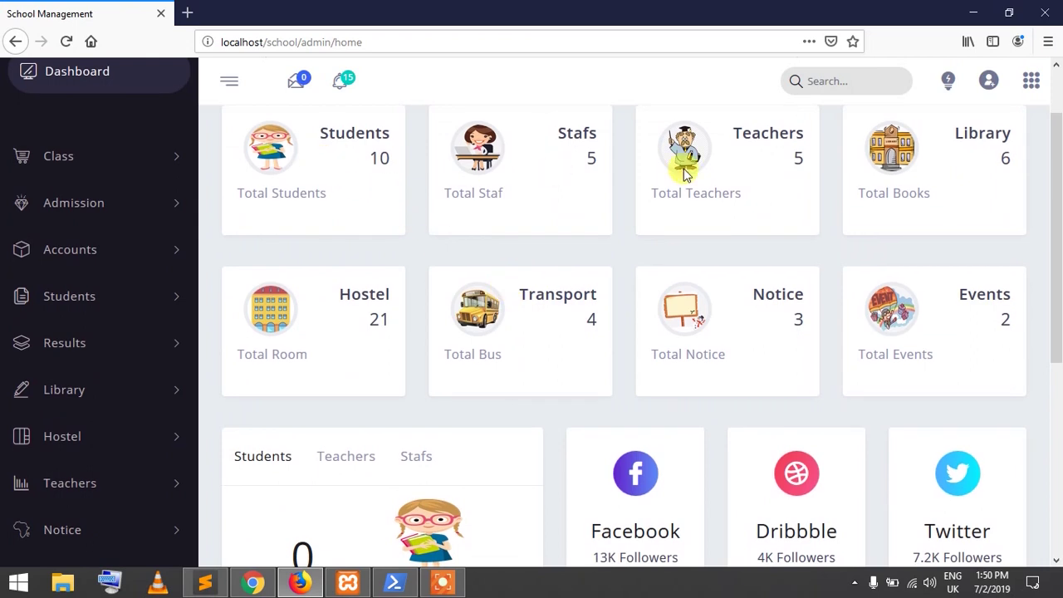
scroll(837, 180, up, 2)
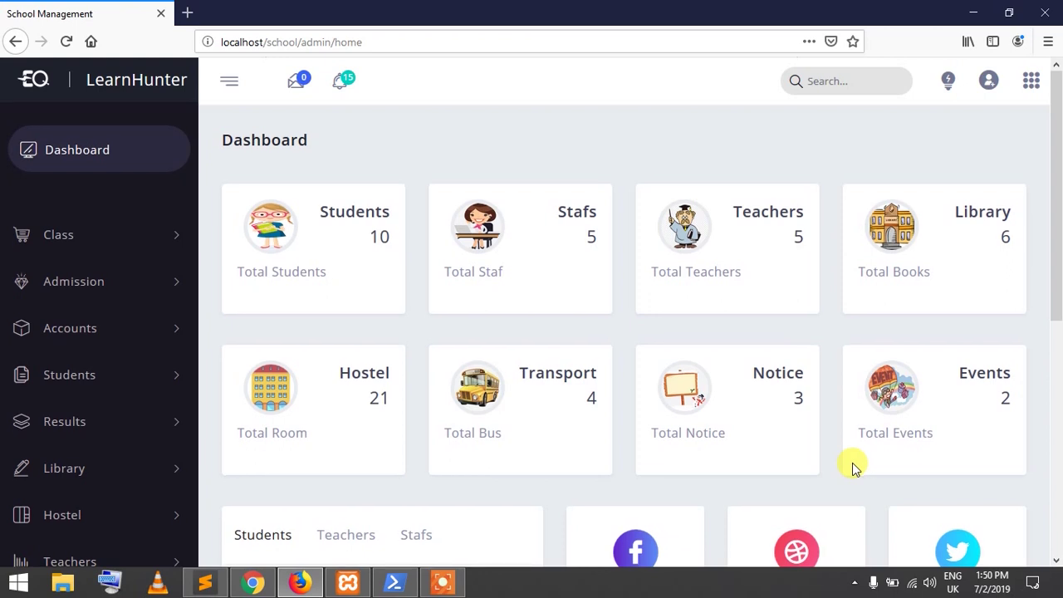
scroll(462, 463, down, 3)
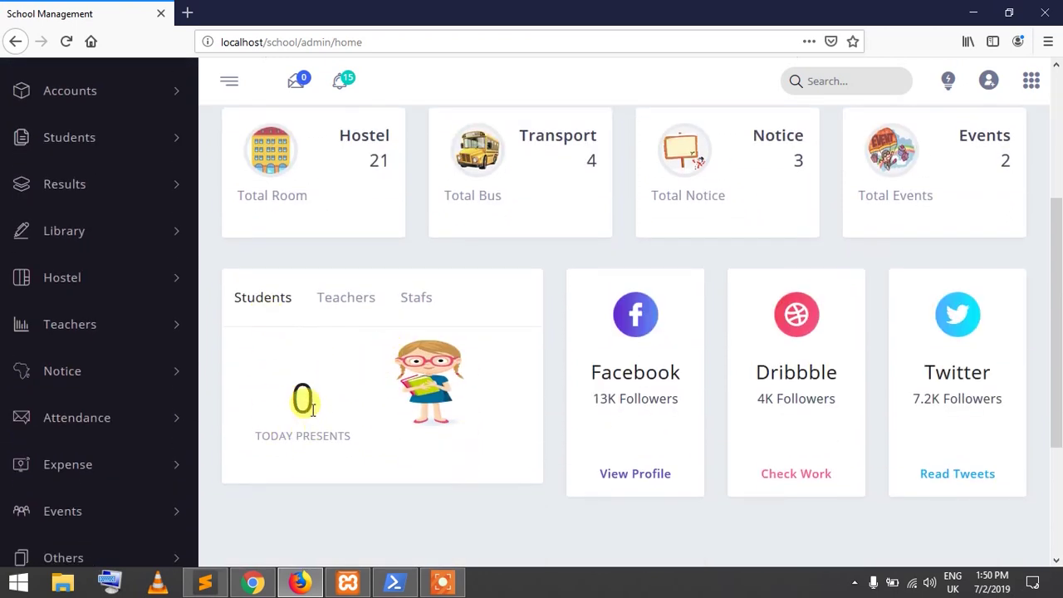
click(346, 304)
click(415, 312)
click(276, 309)
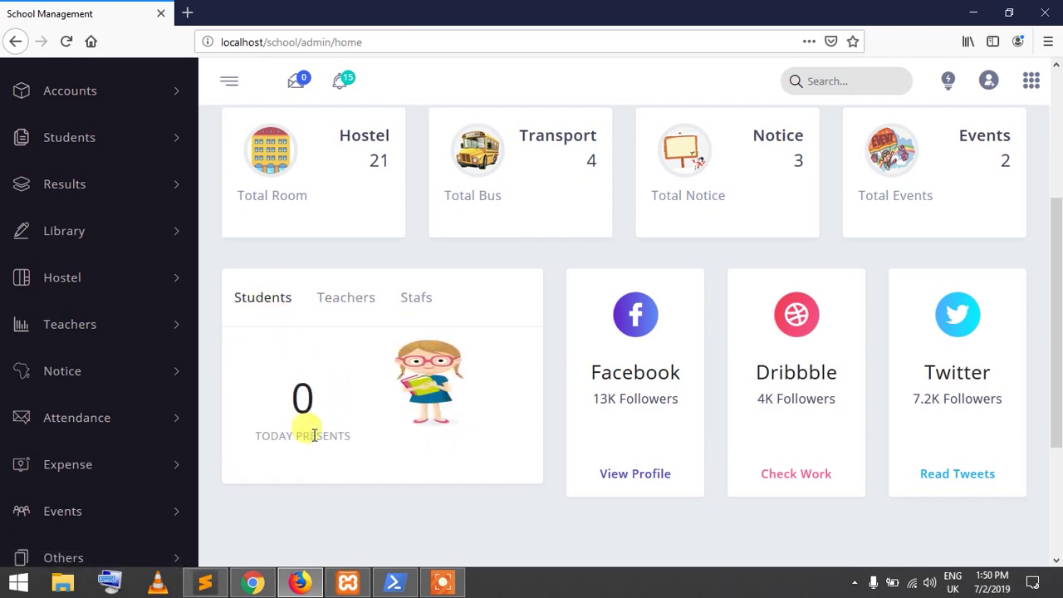
scroll(482, 511, up, 2)
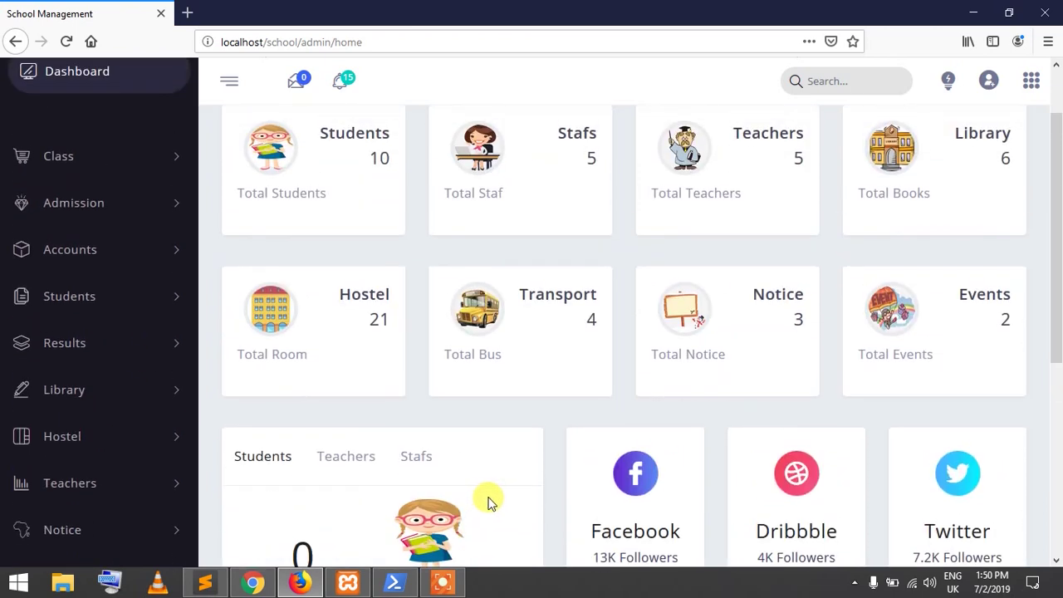
scroll(604, 409, up, 1)
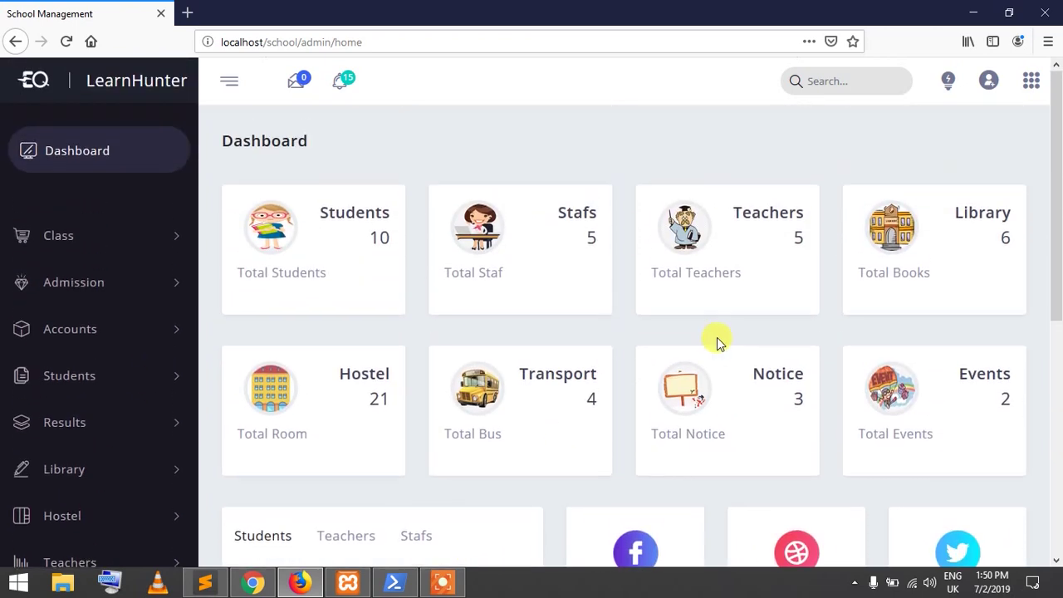
Display the website management options, and switch to Chrome to review the Sunshine Standard School home page and its navigation entries.
click(1031, 80)
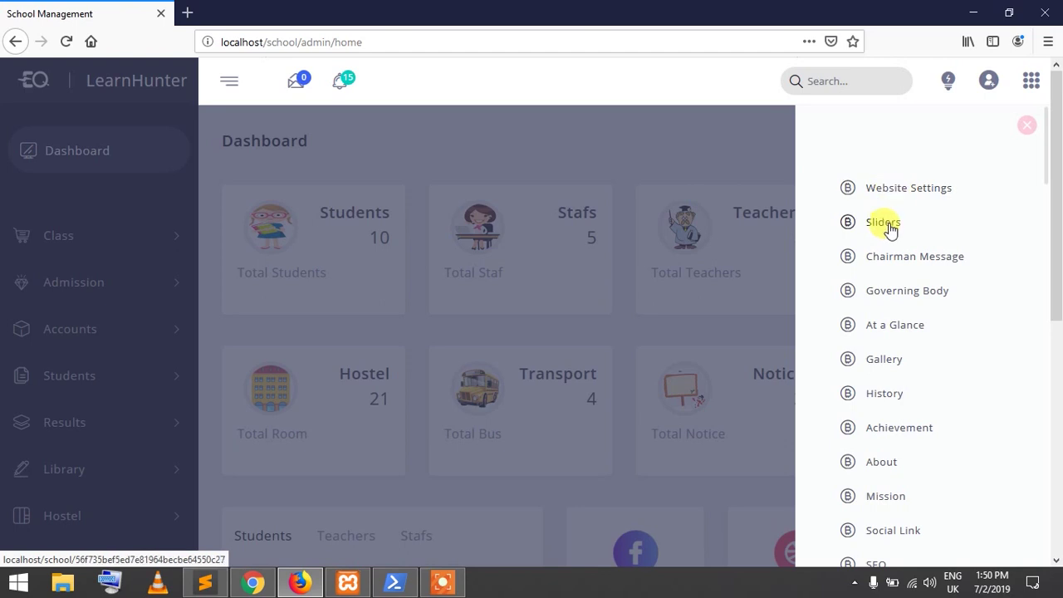
click(253, 582)
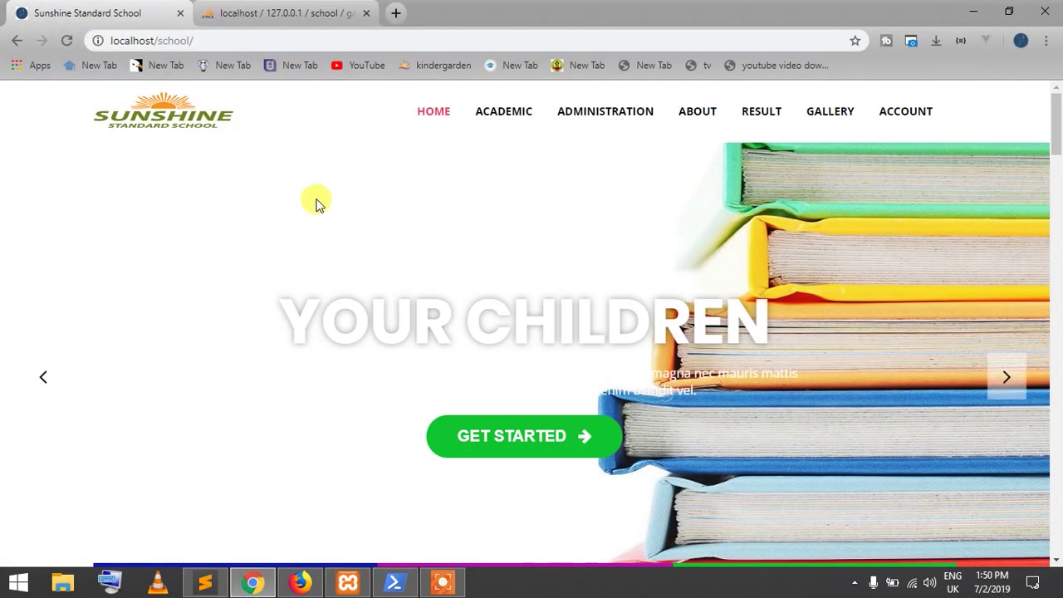
mouse_move(654, 118)
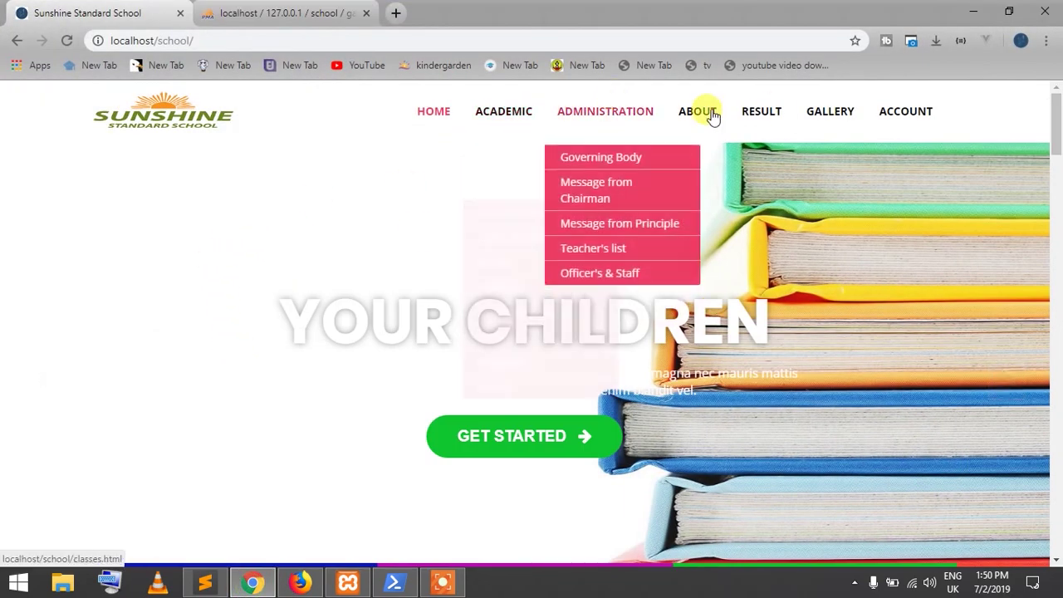
mouse_move(840, 113)
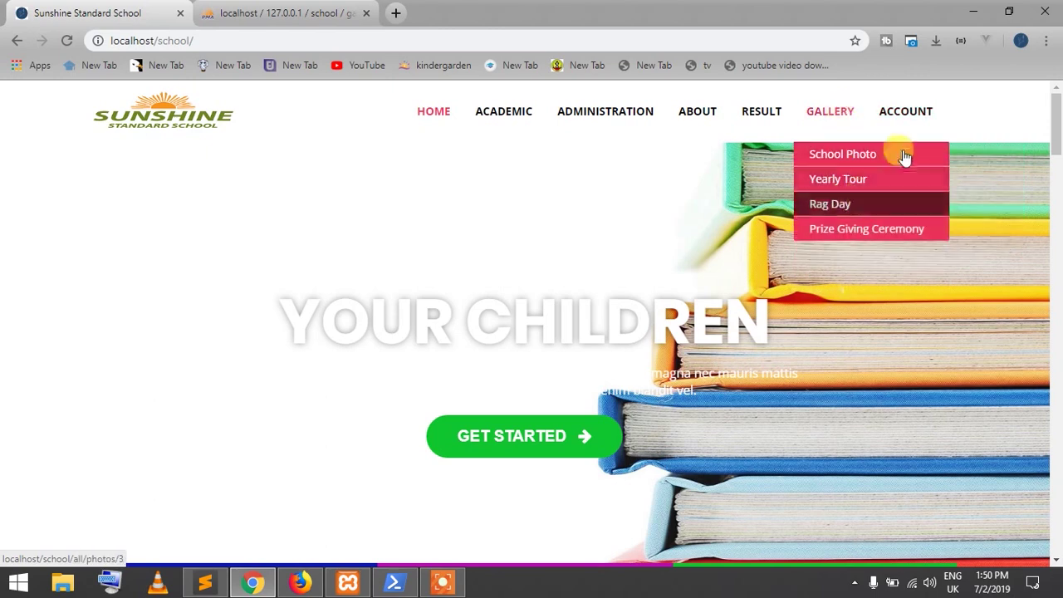
scroll(509, 282, down, 5)
scroll(508, 283, down, 10)
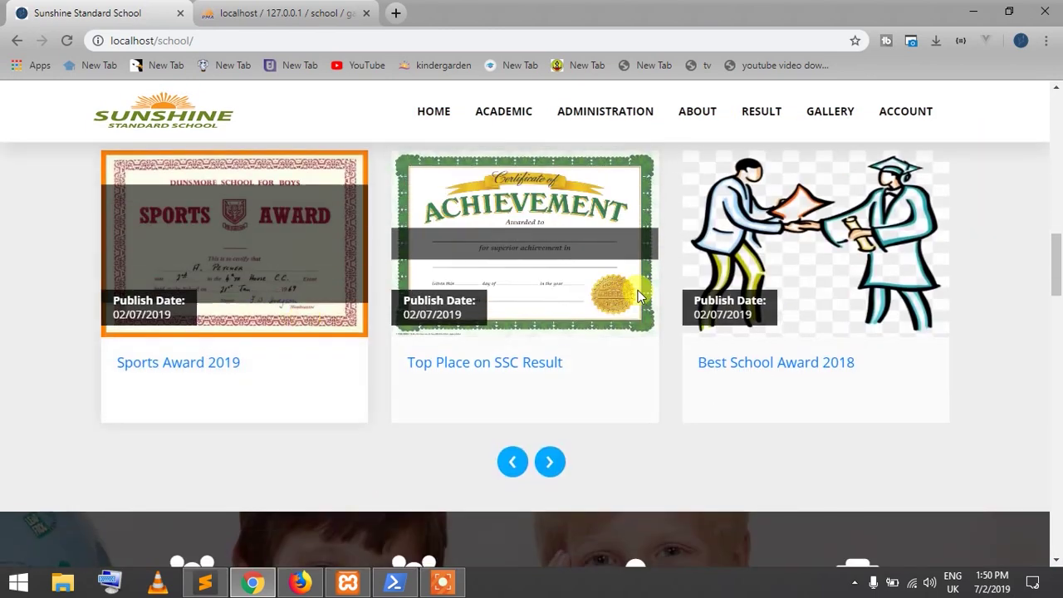
scroll(639, 294, down, 12)
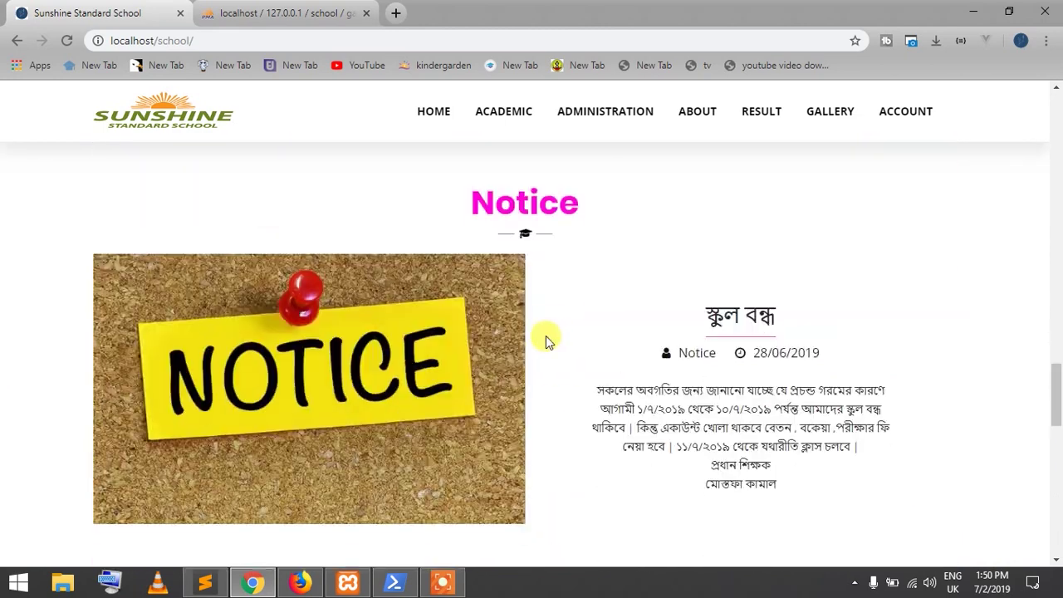
scroll(707, 325, down, 6)
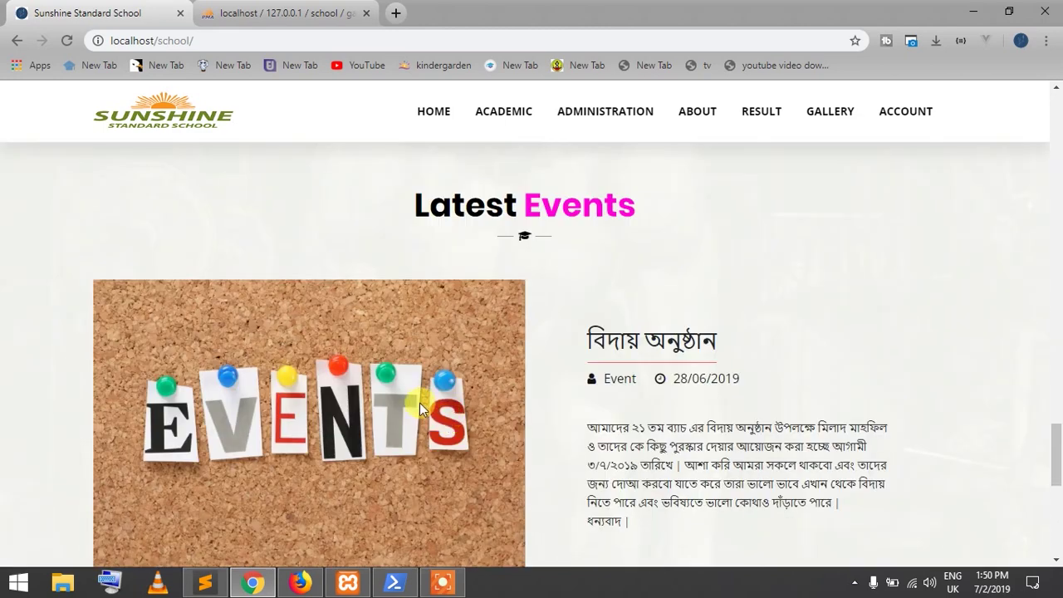
scroll(420, 403, down, 8)
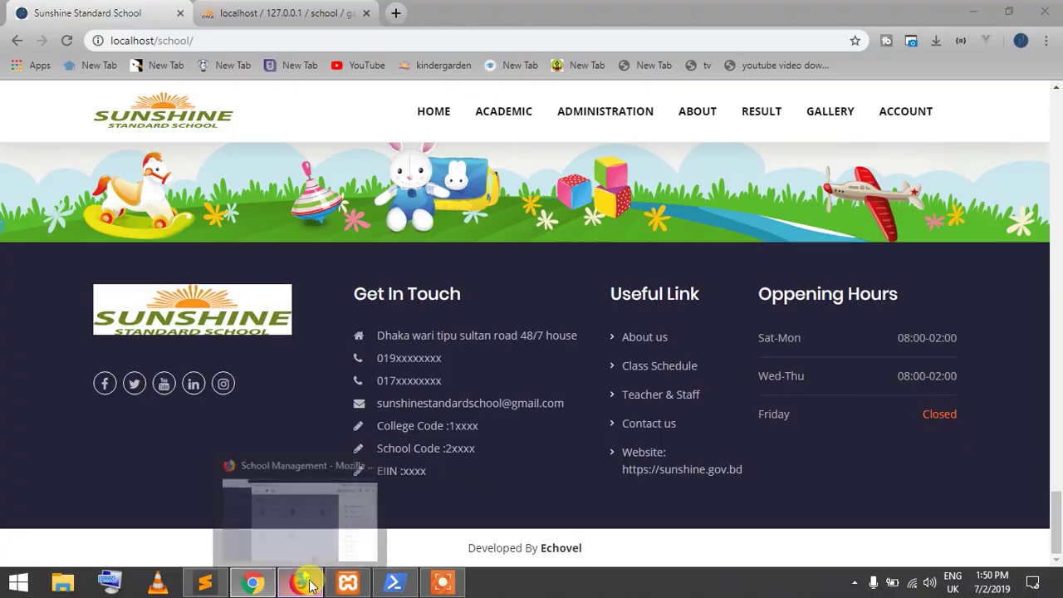
Return to the school admin dashboard in Firefox and check its account options, reports and notifications.
click(309, 586)
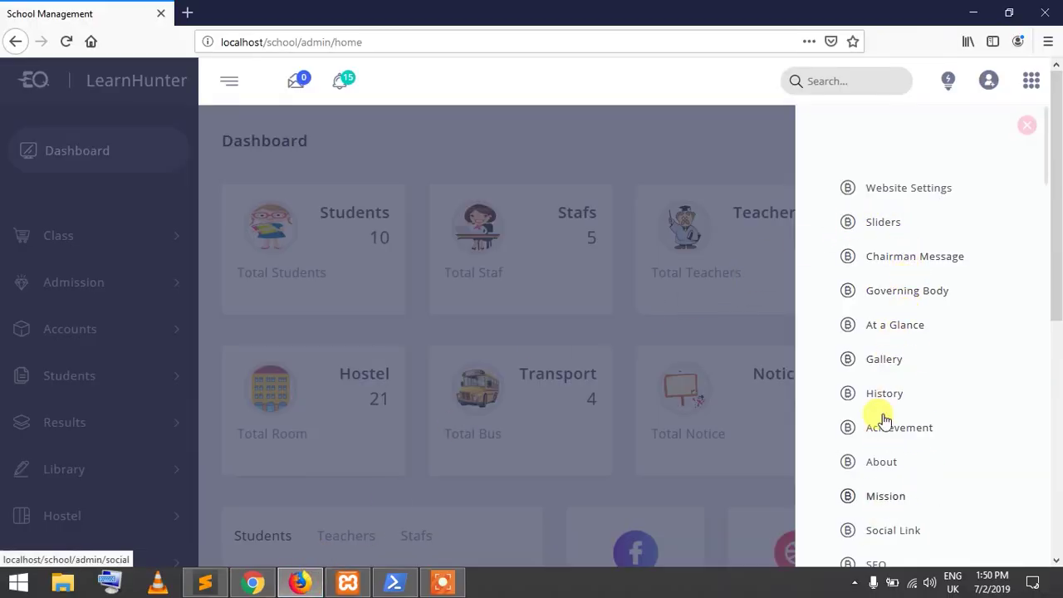
click(1021, 124)
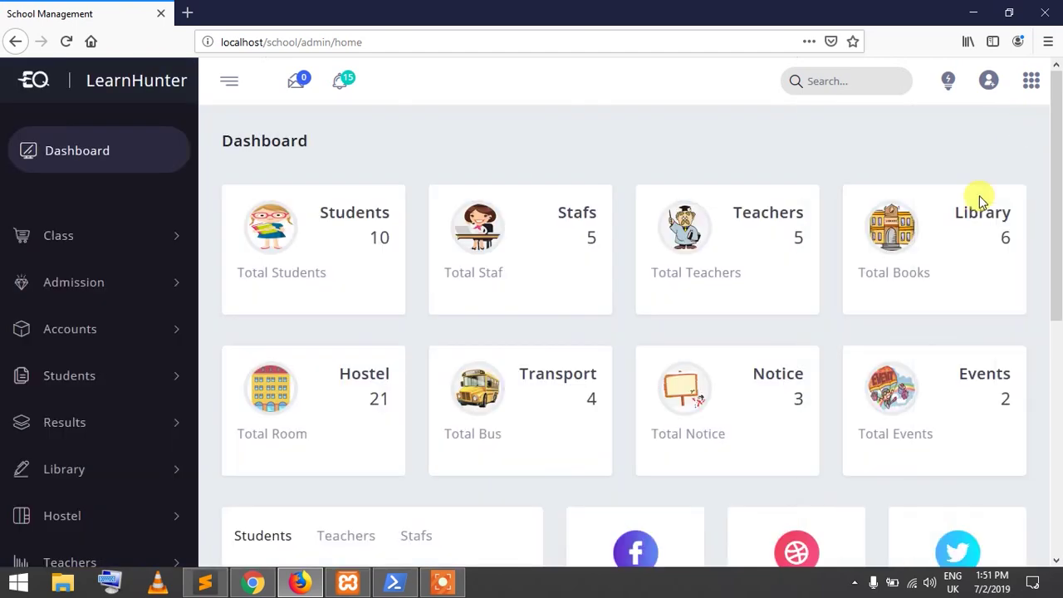
click(988, 81)
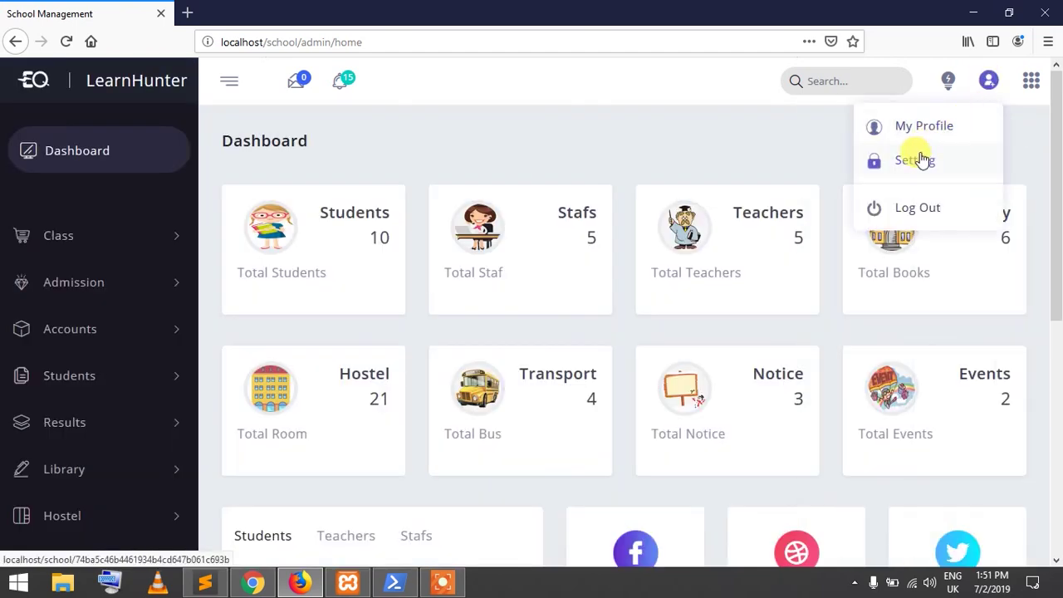
click(818, 102)
click(944, 79)
click(947, 83)
click(297, 83)
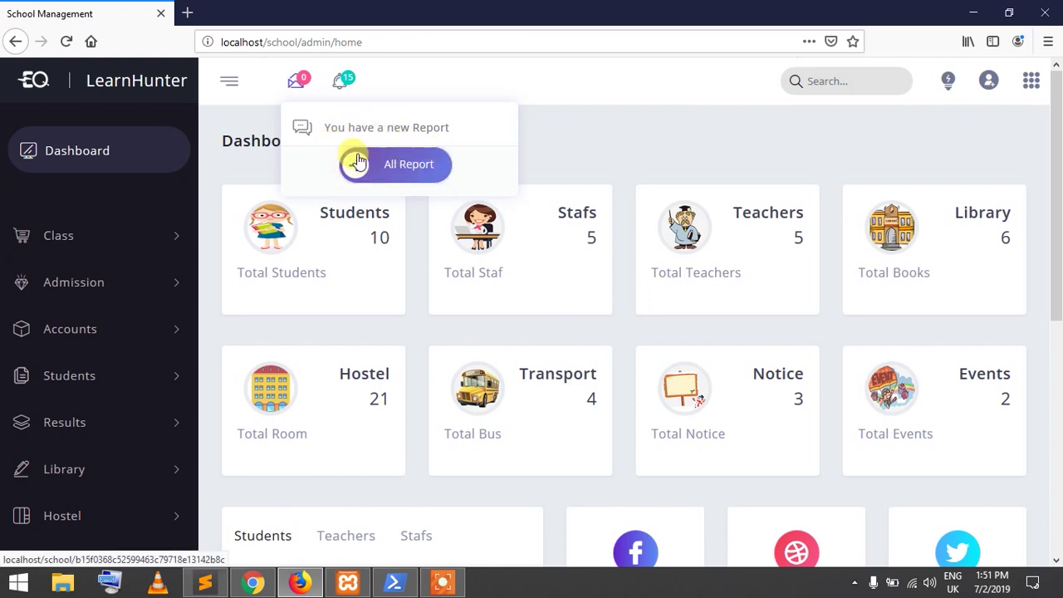
click(345, 84)
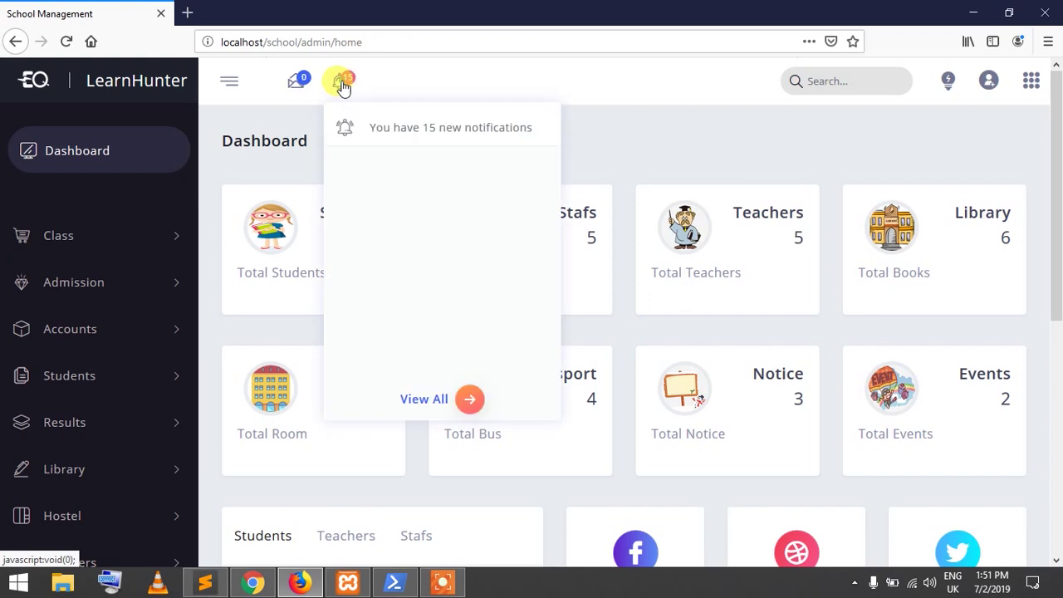
click(343, 86)
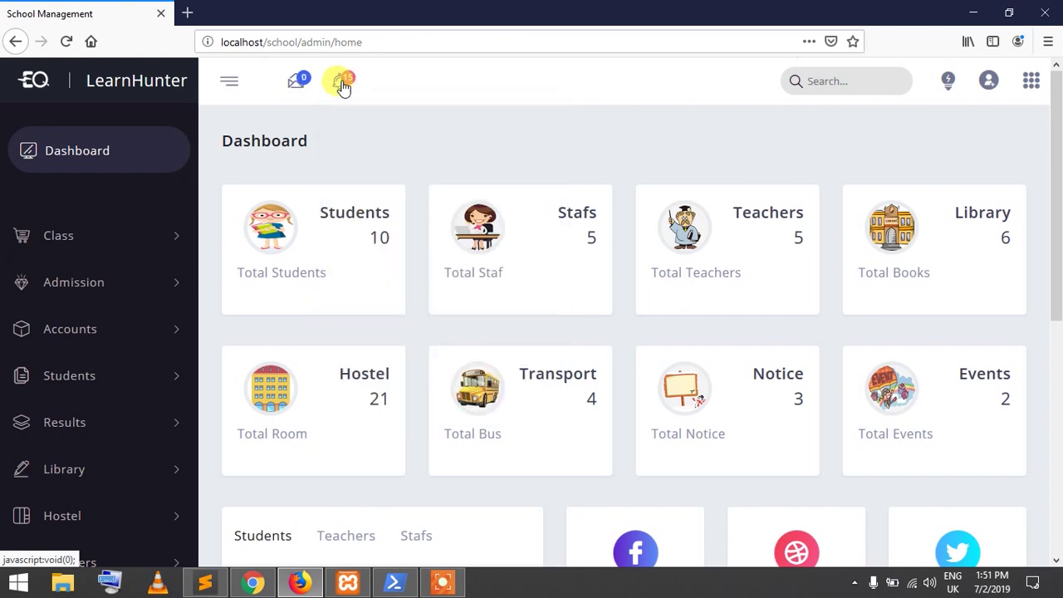
Open the Class list in a new browser tab and switch to it.
click(155, 243)
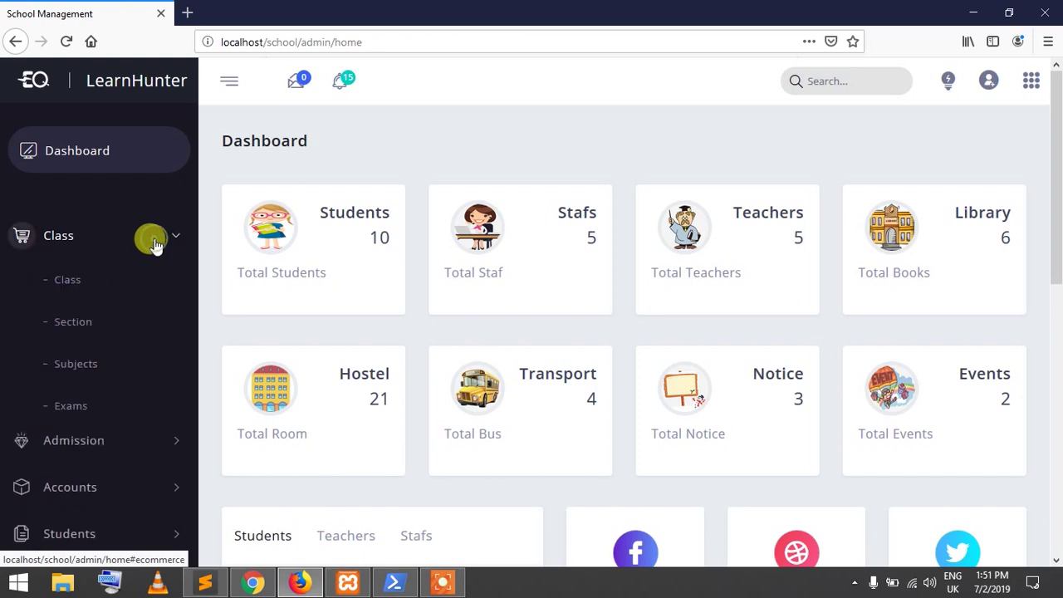
right_click(81, 283)
click(116, 287)
click(253, 14)
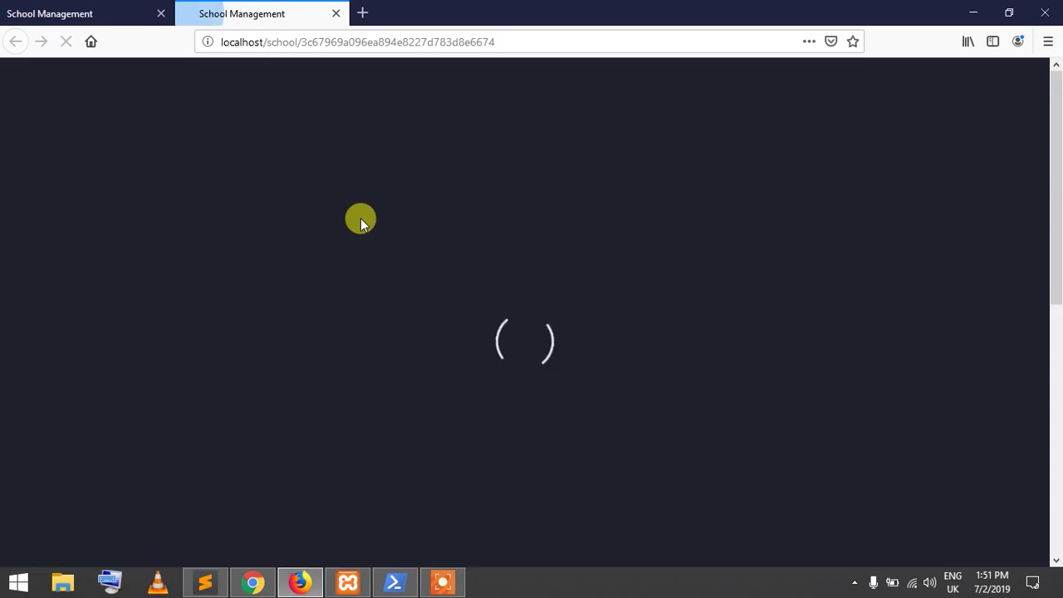
Examine the admission, monthly and exam fees of the classes in the Class Table.
scroll(448, 332, down, 1)
scroll(426, 316, down, 2)
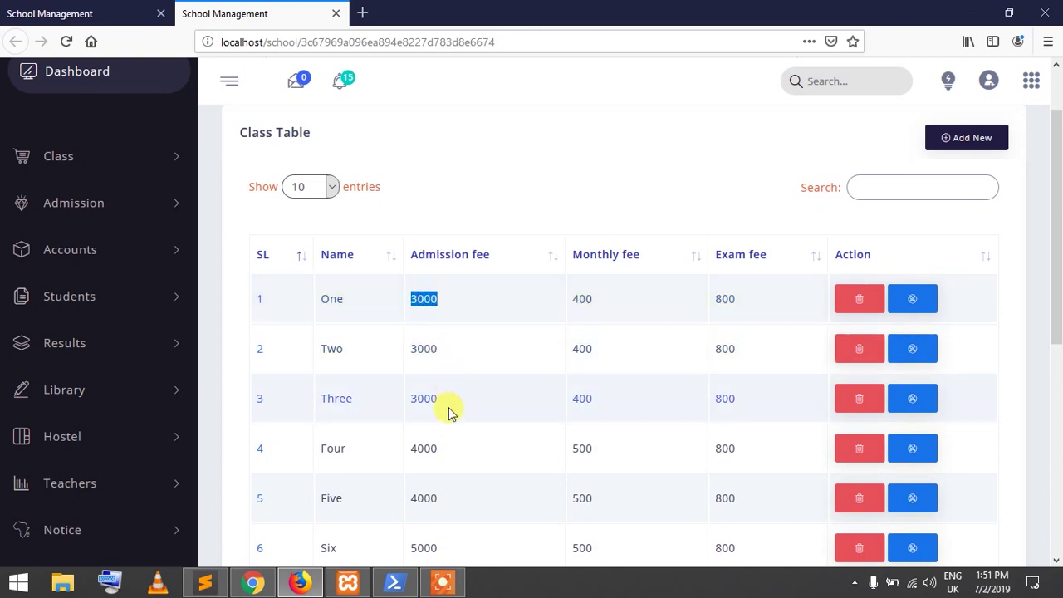
scroll(449, 408, down, 2)
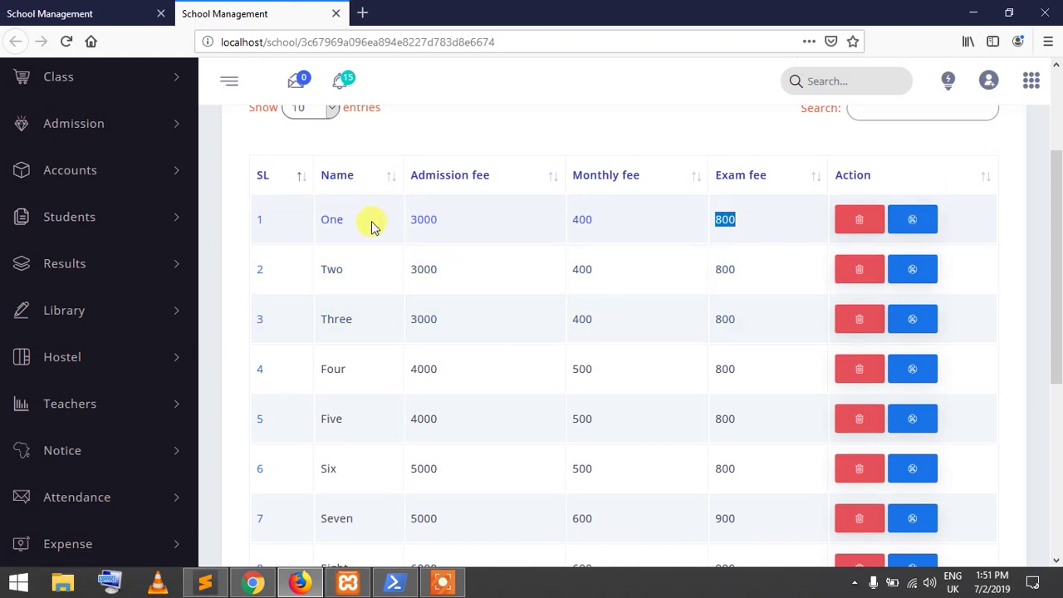
double_click(420, 220)
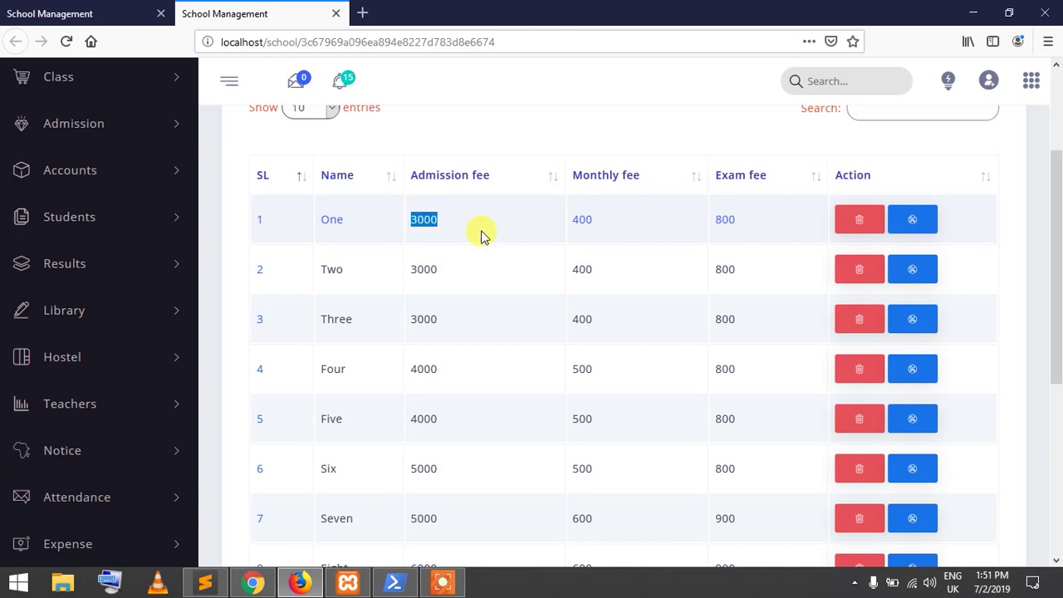
scroll(490, 341, up, 2)
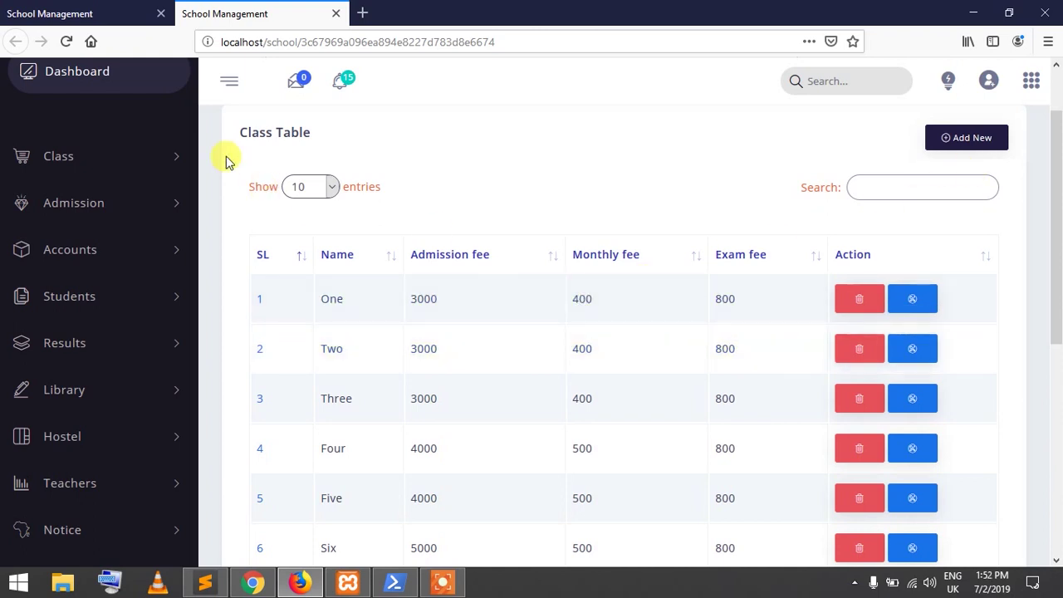
Check the name and fee fields of the new class form, and close it without submitting.
click(987, 147)
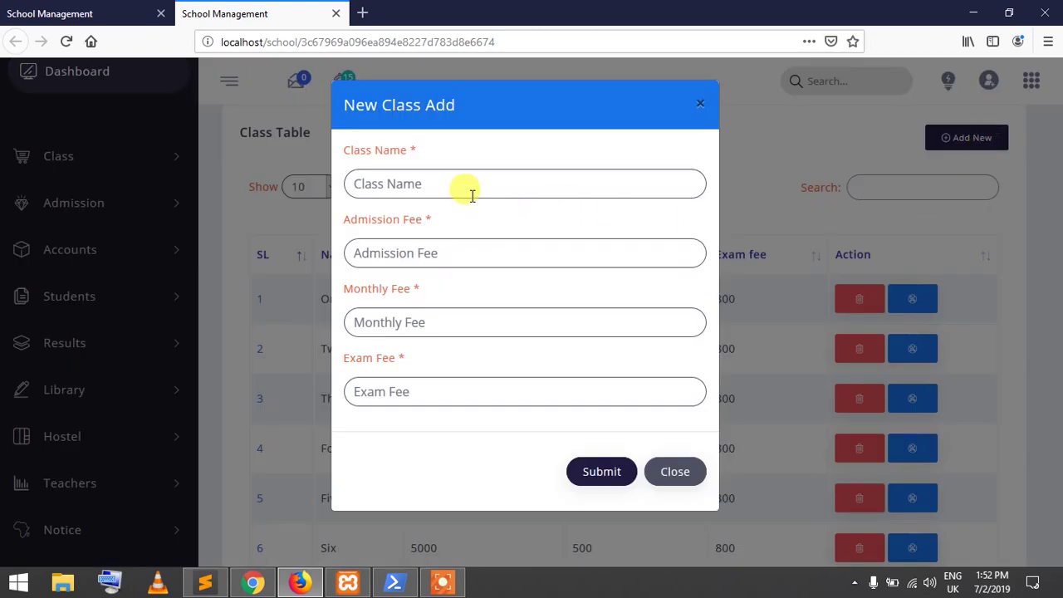
click(427, 176)
click(432, 249)
click(422, 323)
click(424, 393)
click(409, 176)
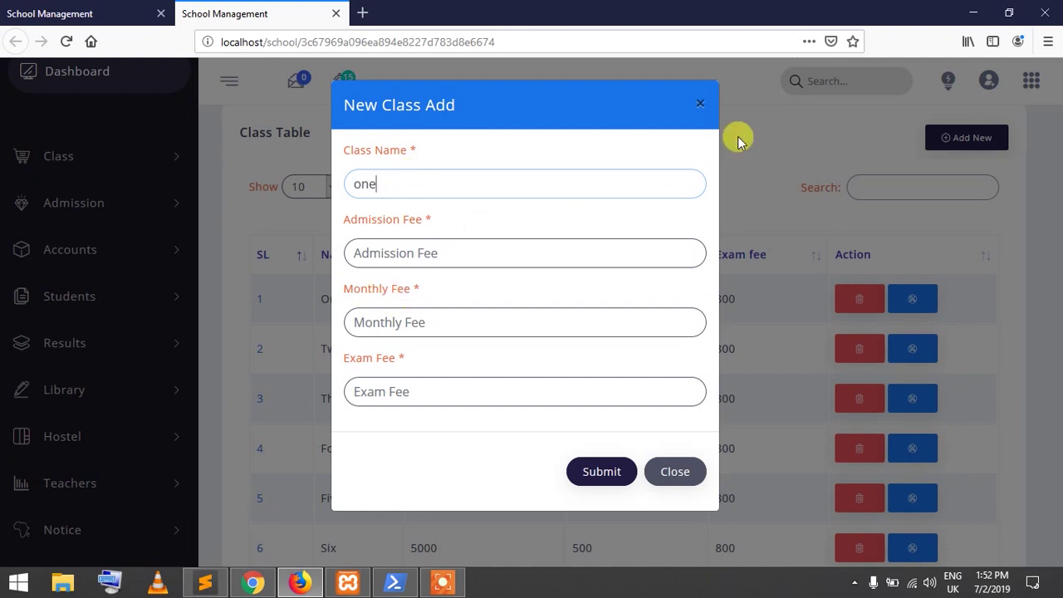
click(701, 103)
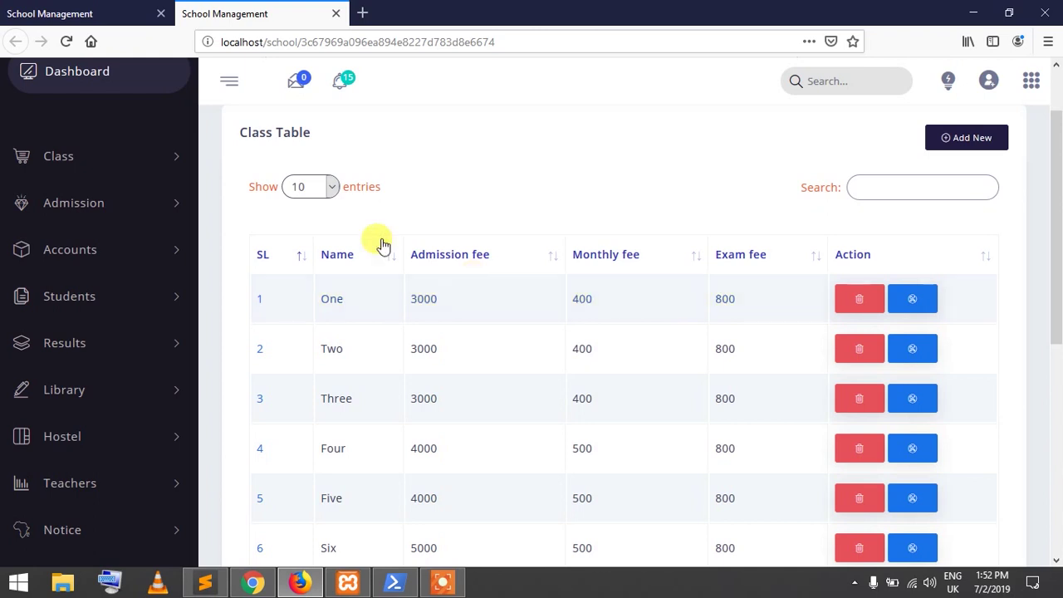
Open the Section list and review the sections of each class on its first two pages.
click(152, 158)
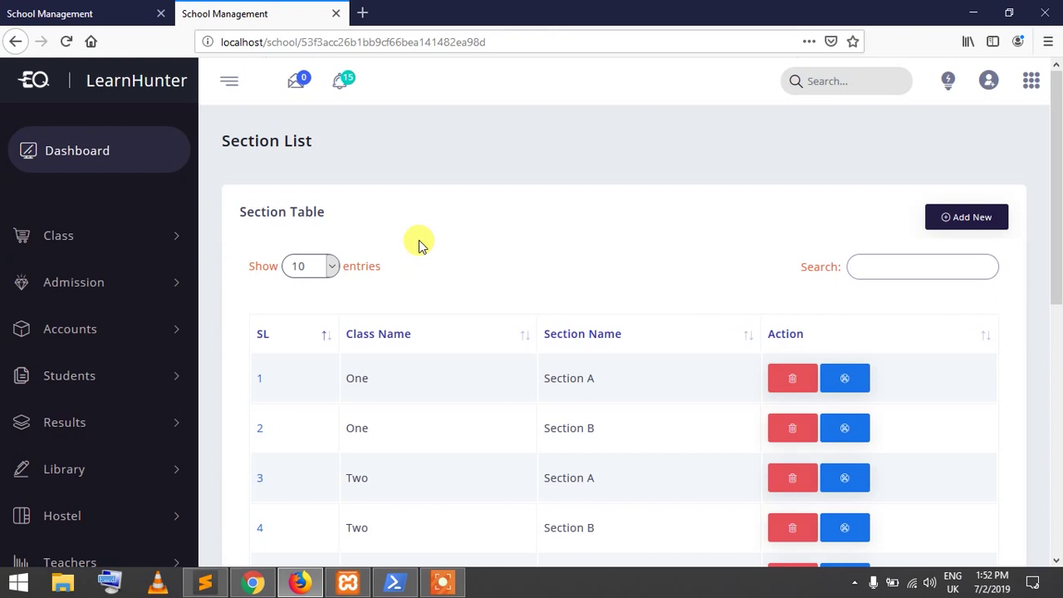
scroll(410, 231, down, 3)
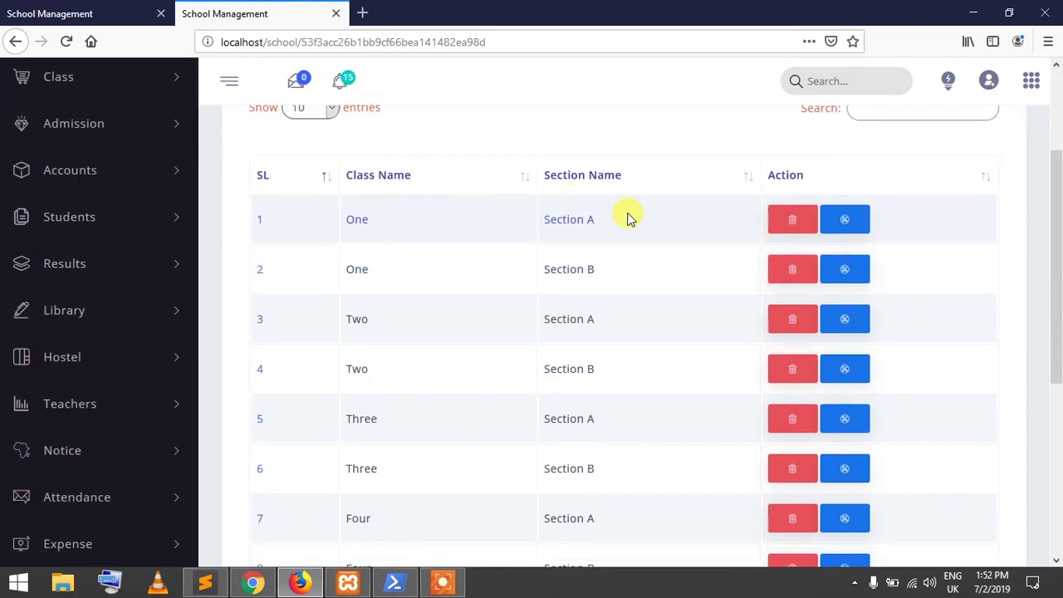
scroll(457, 270, down, 2)
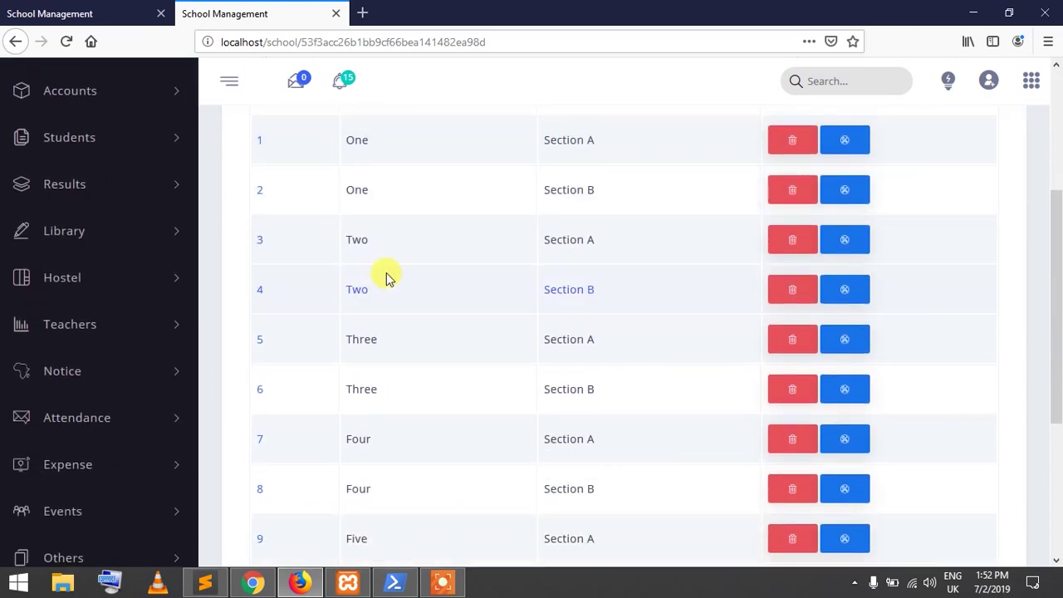
scroll(561, 295, down, 3)
scroll(563, 299, down, 2)
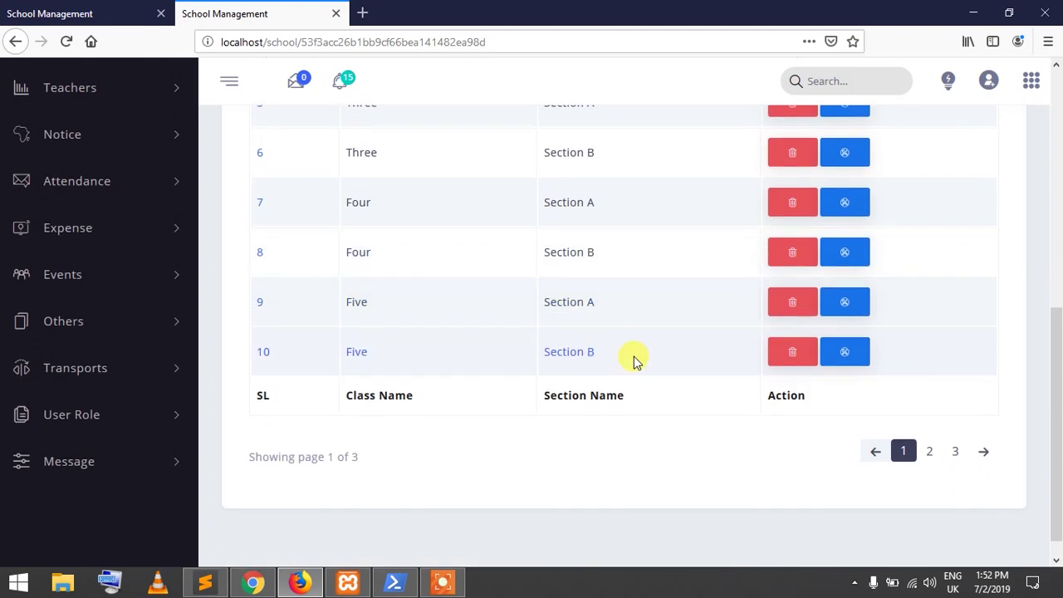
click(929, 452)
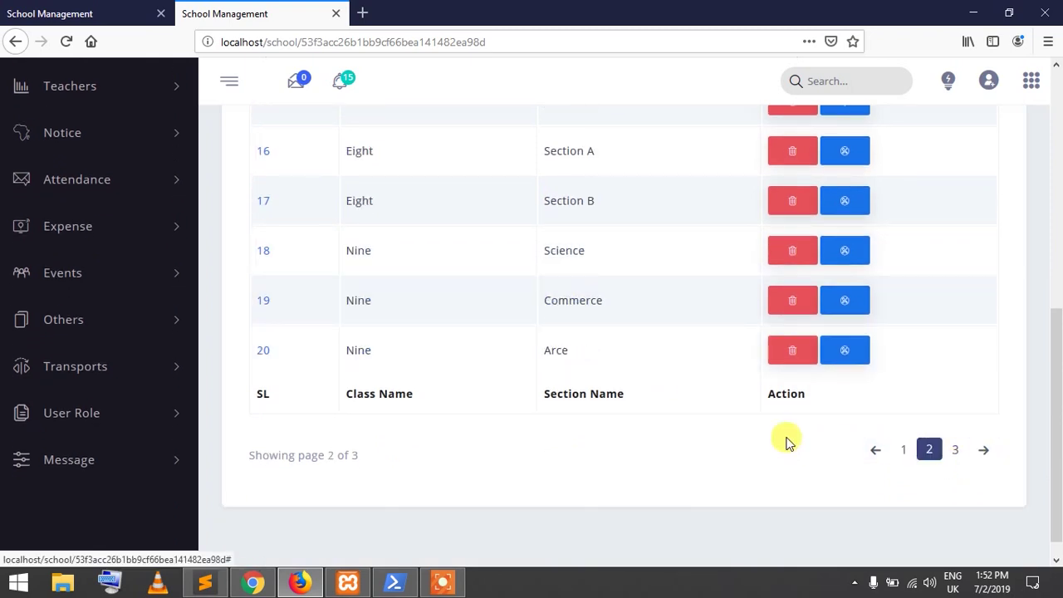
scroll(747, 428, up, 5)
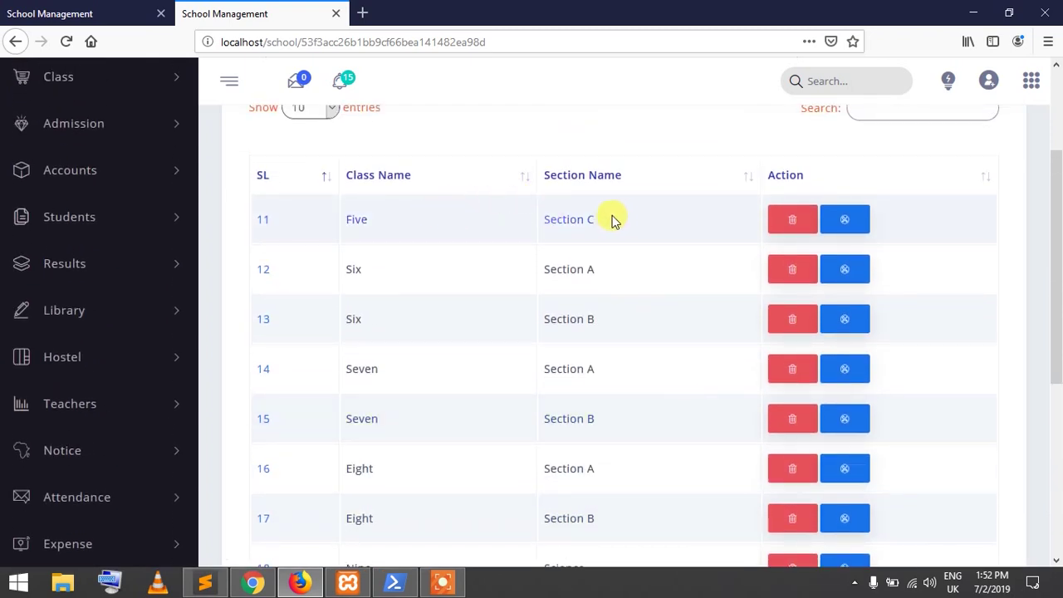
Review the remaining sections of classes Five to Nine on the second page of the Section Table.
scroll(532, 390, down, 4)
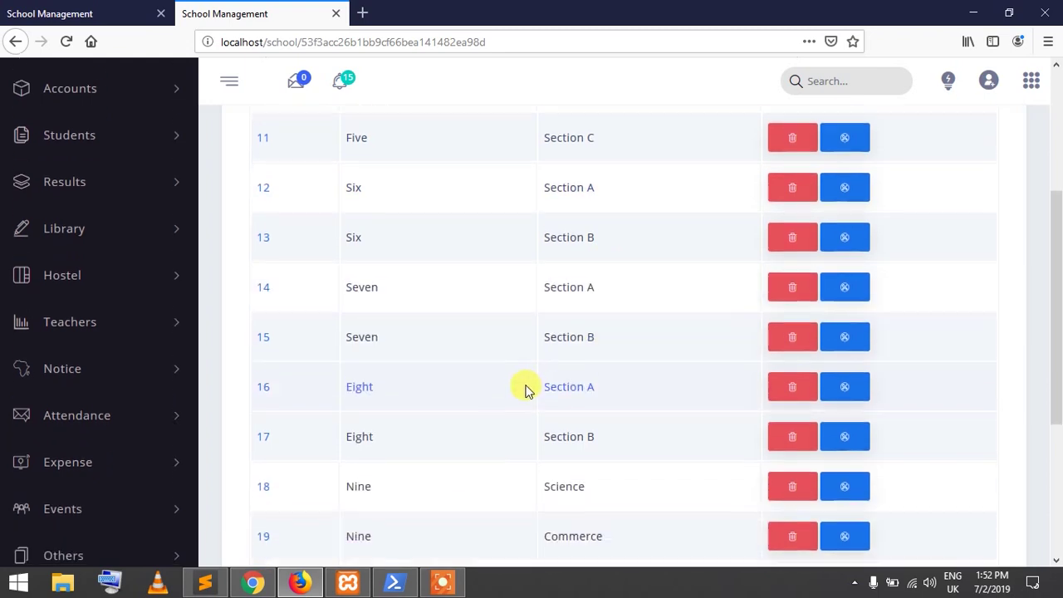
scroll(525, 390, down, 2)
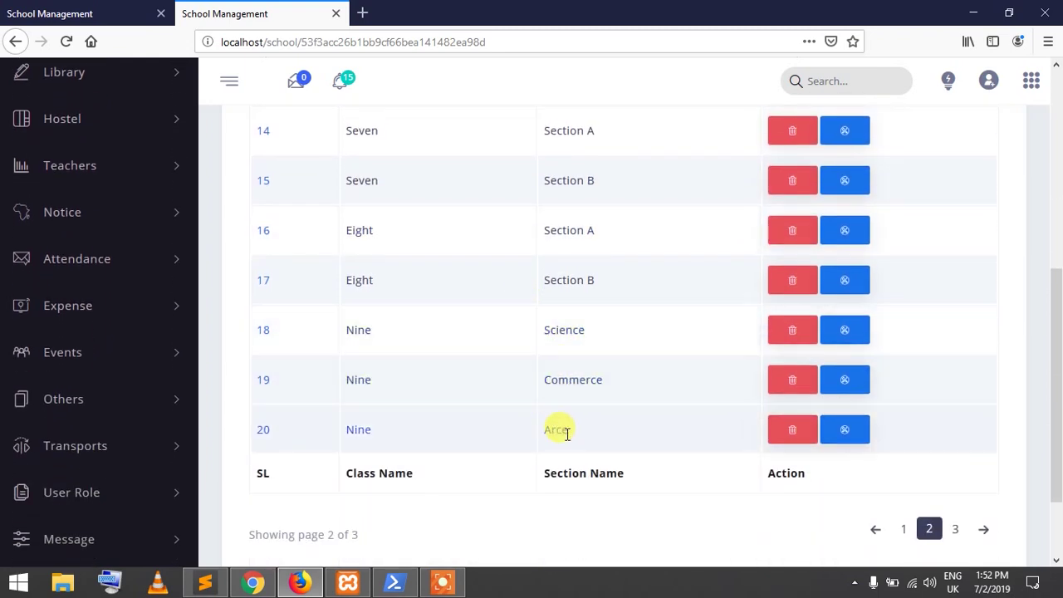
scroll(591, 427, up, 8)
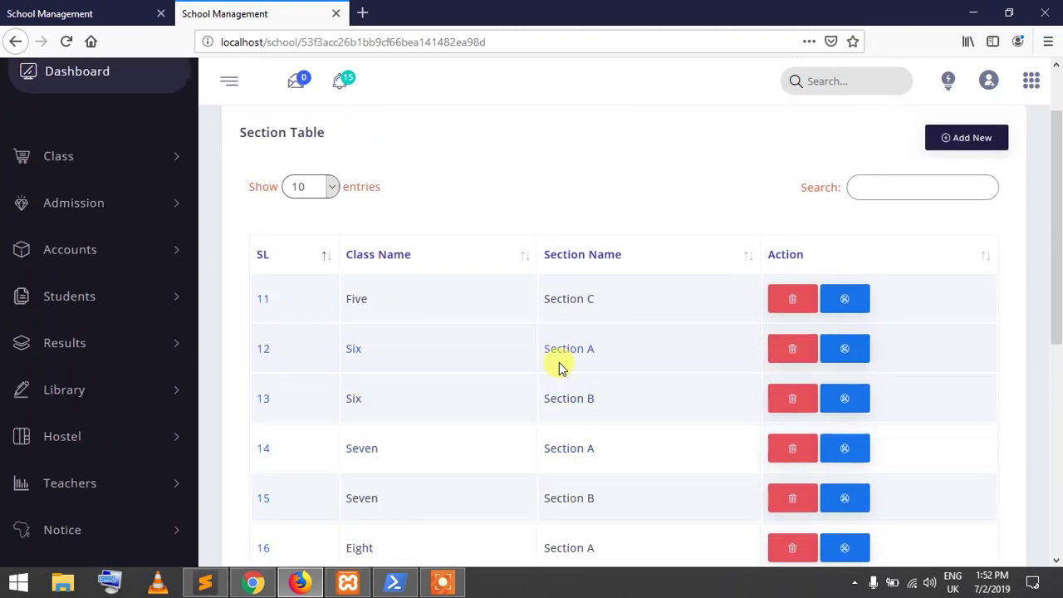
Open the Subject list and examine the subject names and codes on its first page.
click(172, 157)
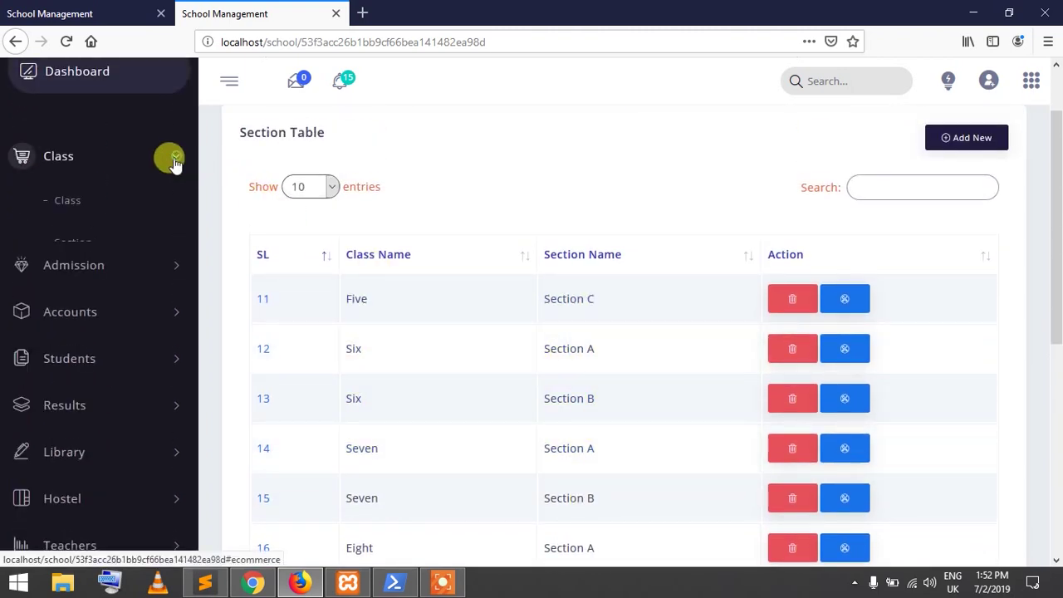
click(90, 284)
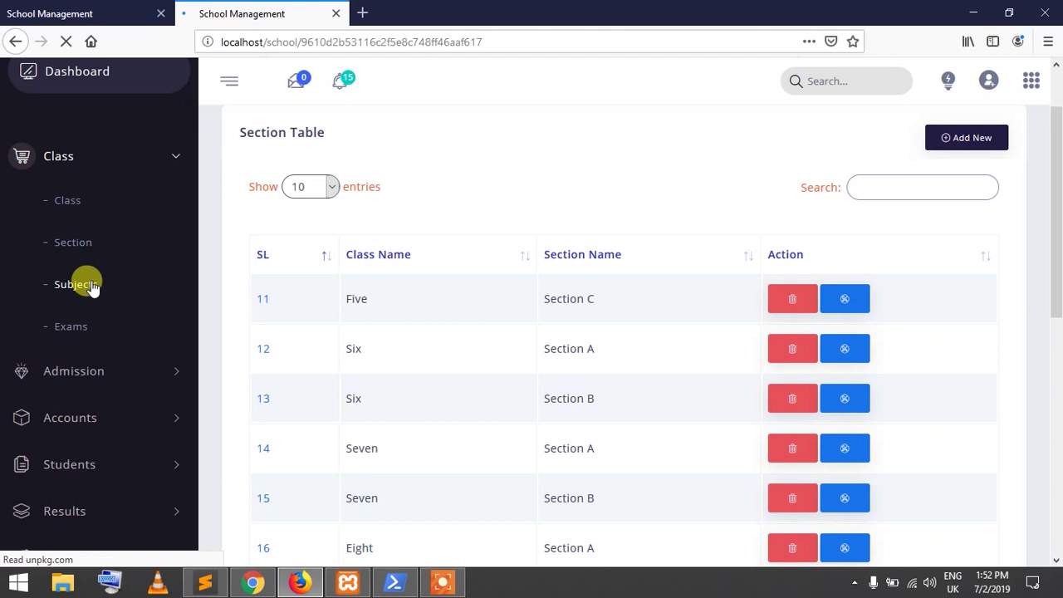
scroll(703, 299, down, 2)
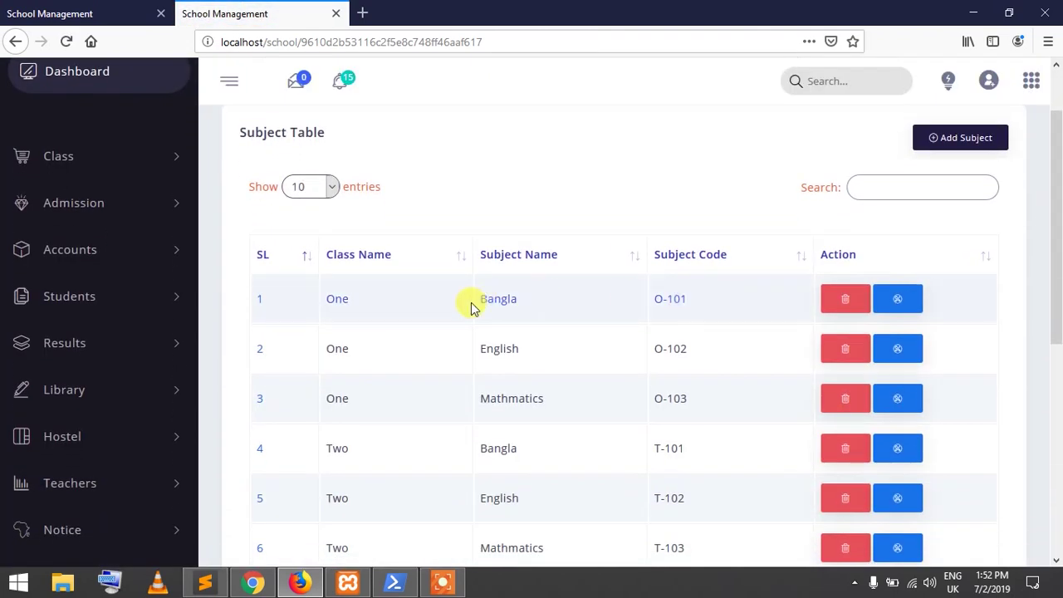
scroll(488, 300, down, 2)
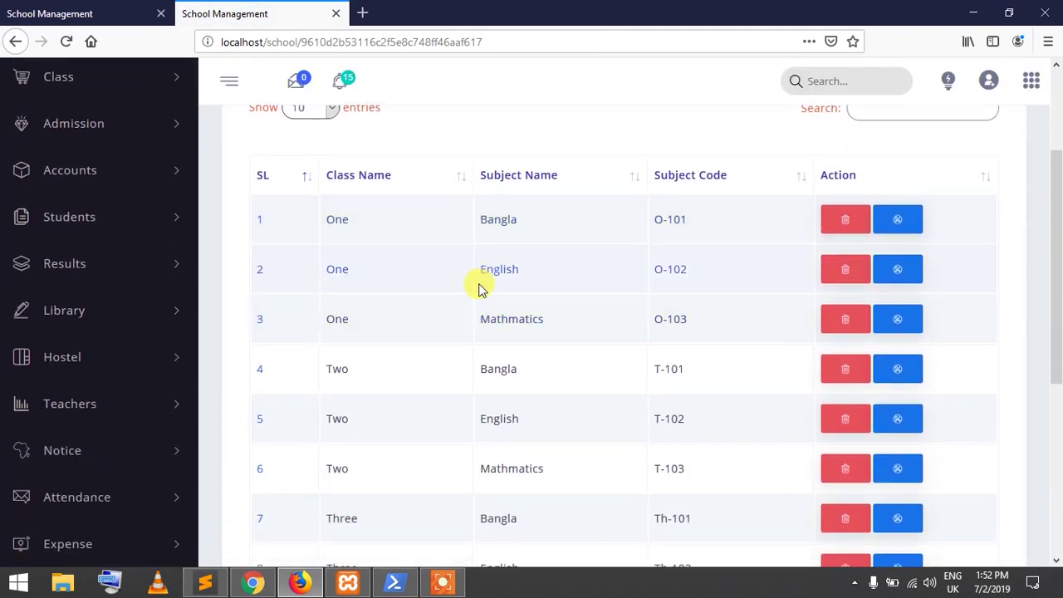
scroll(498, 311, down, 2)
scroll(507, 380, down, 4)
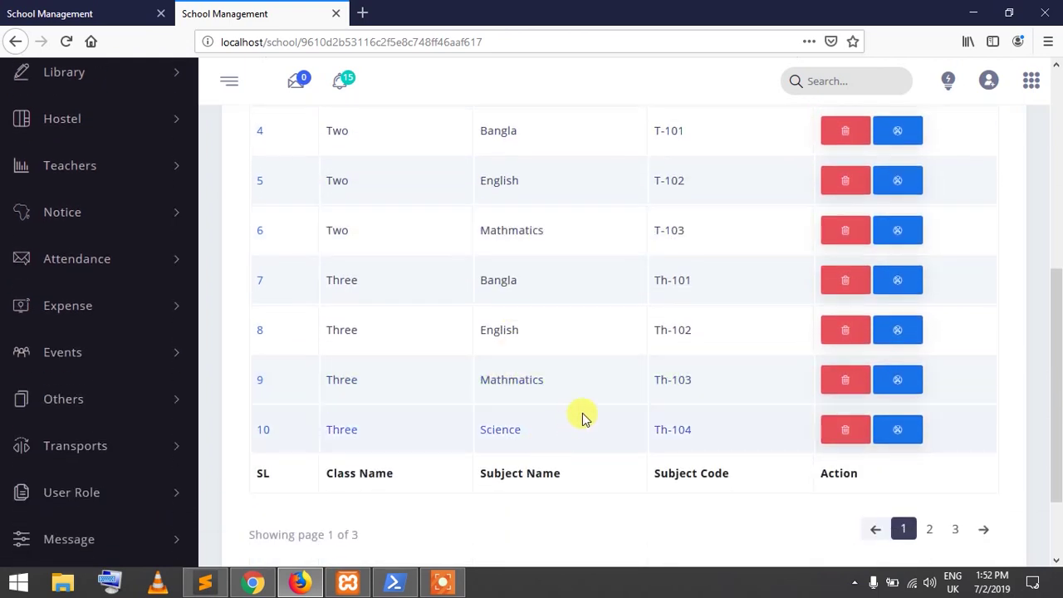
scroll(581, 417, up, 4)
scroll(747, 406, down, 4)
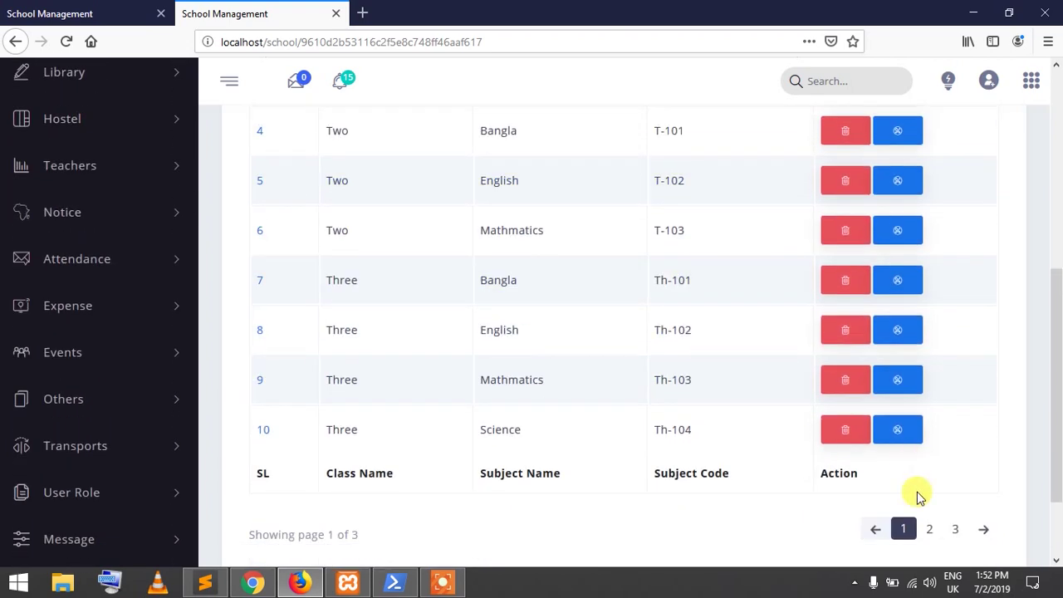
Review the subjects on the second and third pages of the Subject Table.
click(929, 529)
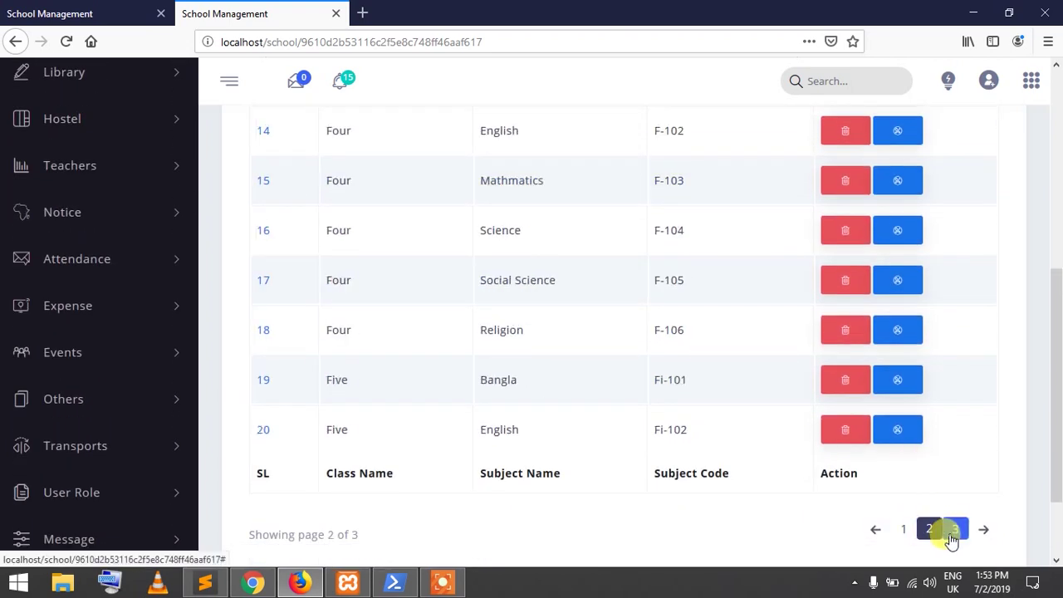
click(953, 531)
scroll(540, 291, up, 2)
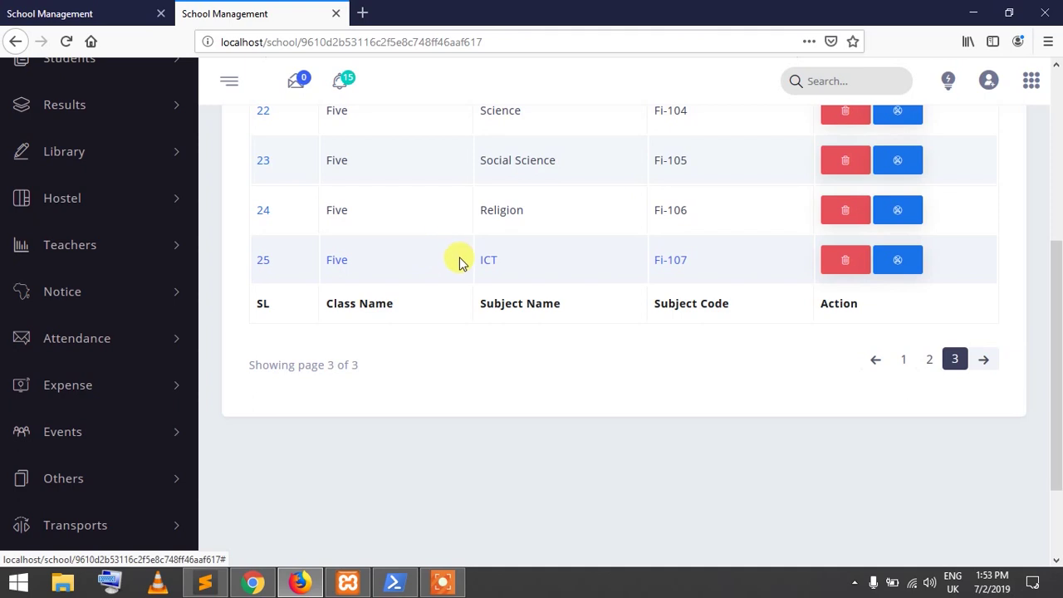
Open the new subject form, select class Six, and check the subject name and optional code fields without submitting.
scroll(461, 261, up, 8)
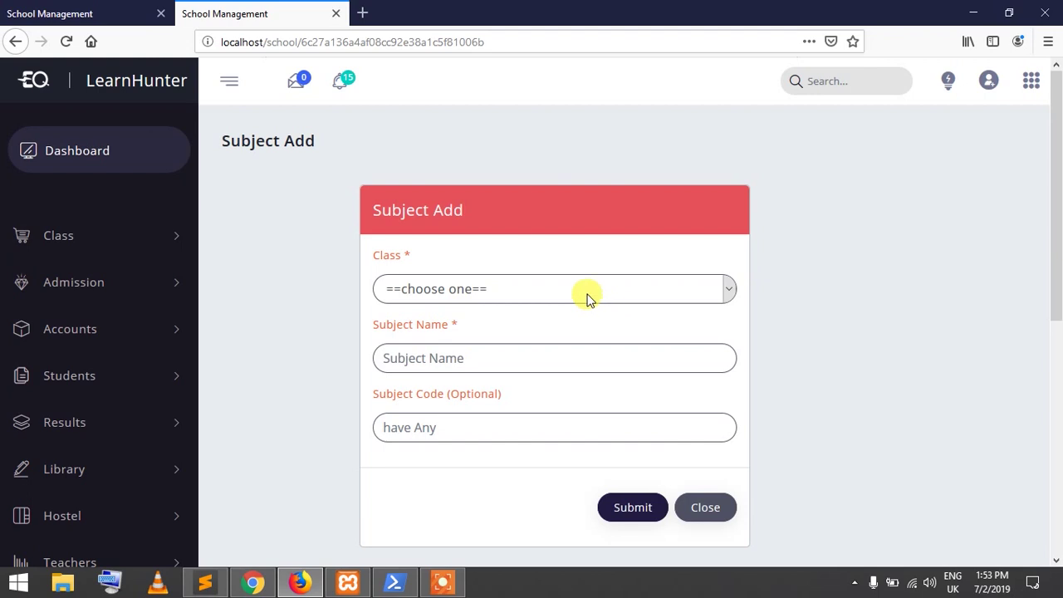
click(586, 290)
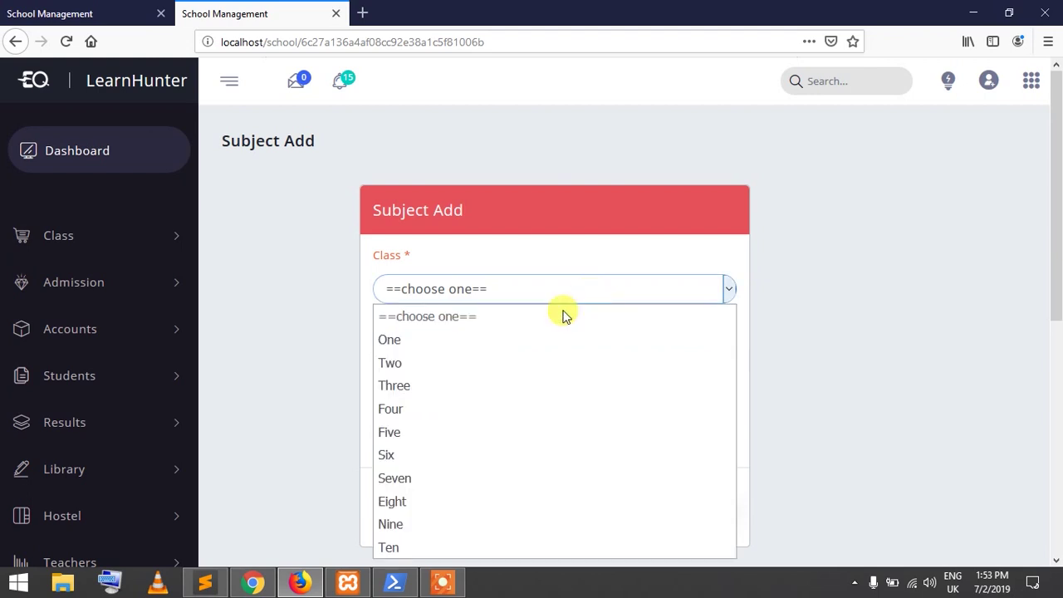
click(440, 362)
click(443, 430)
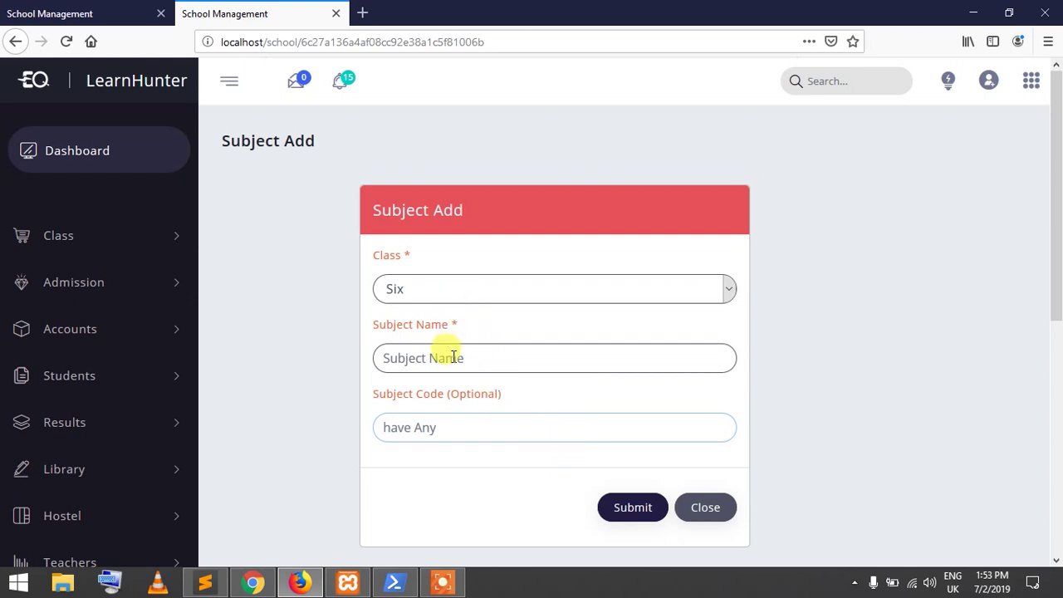
Open the Exam list and examine the exam names in the Exam Table.
click(53, 237)
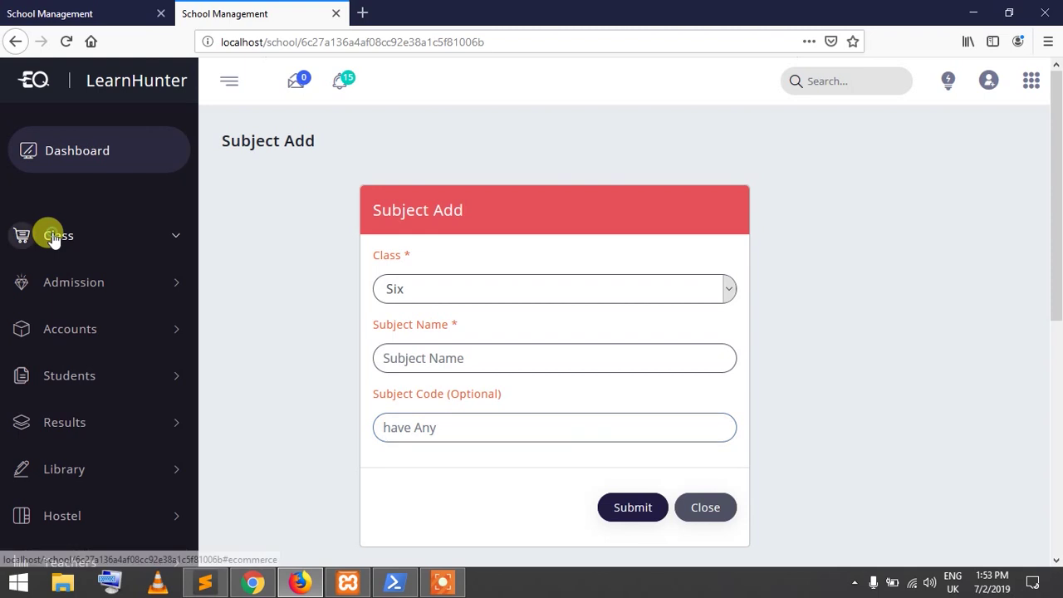
click(65, 403)
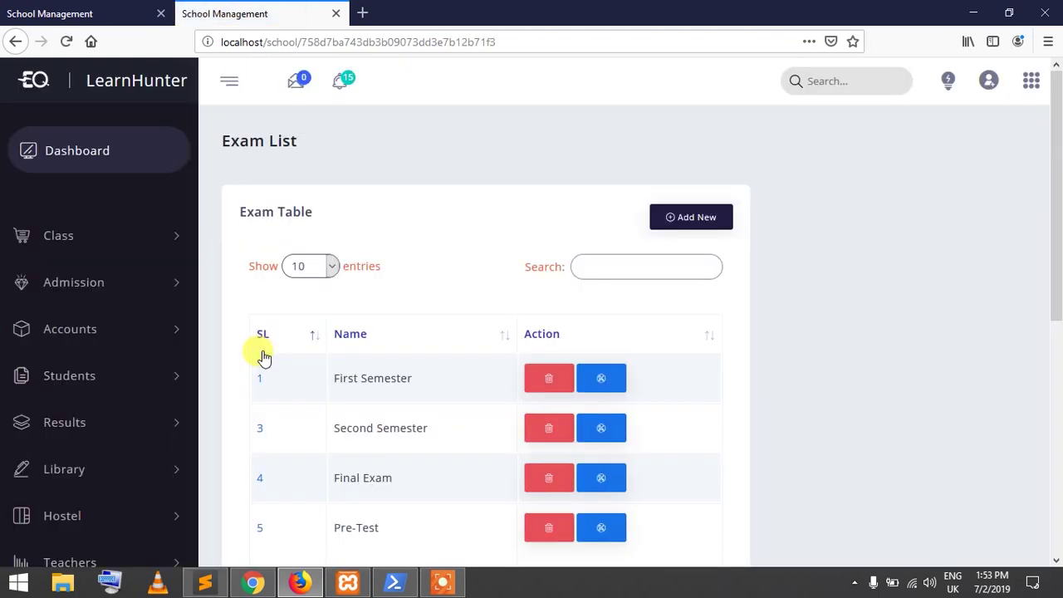
scroll(439, 344, down, 2)
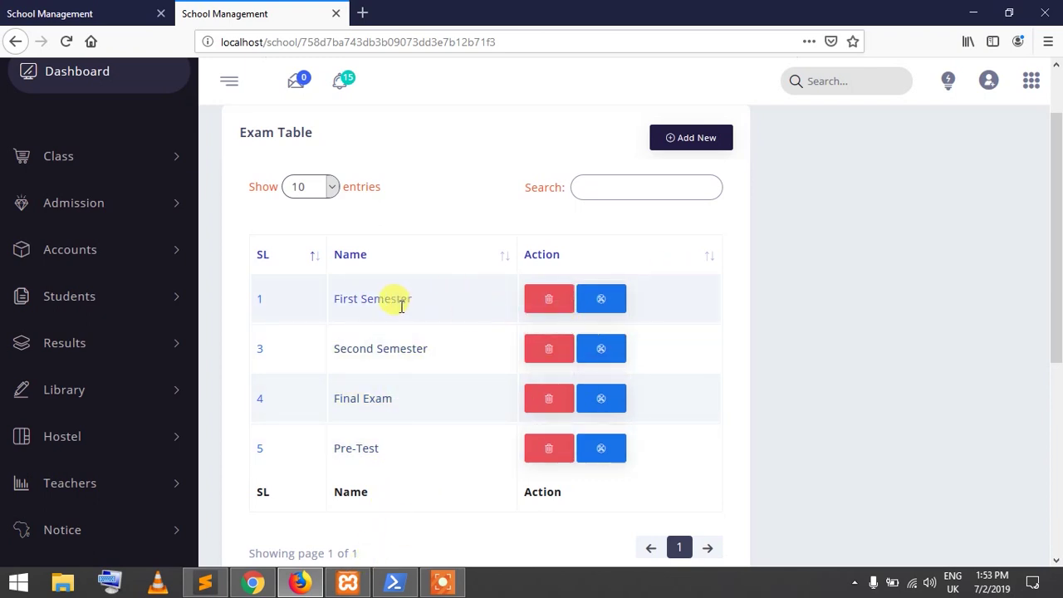
drag(440, 301, 320, 292)
click(408, 367)
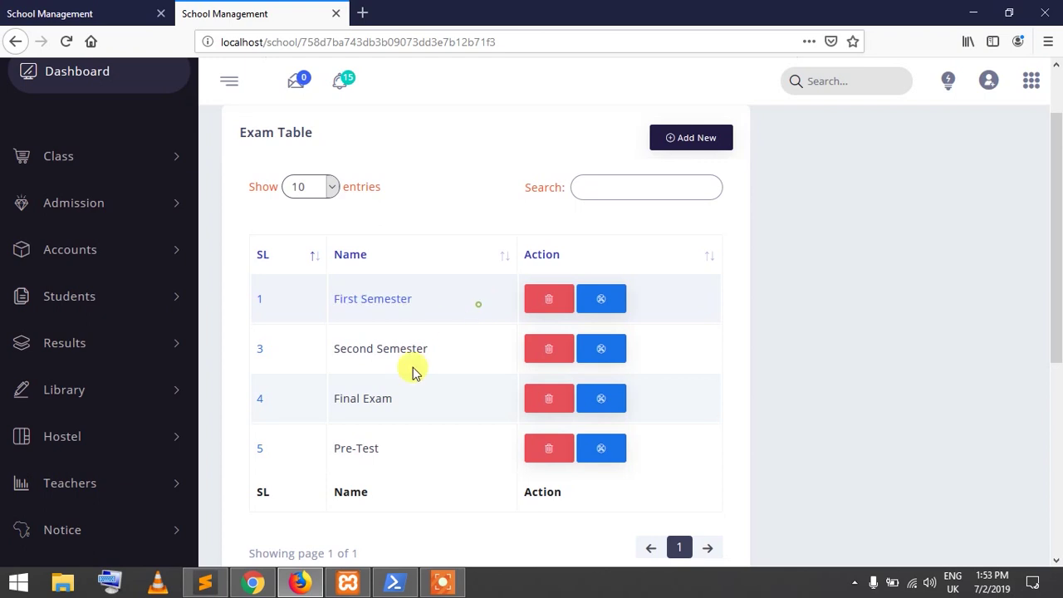
Switch to the public school website in Chrome and check the exam options in its result search form.
click(253, 583)
mouse_move(772, 111)
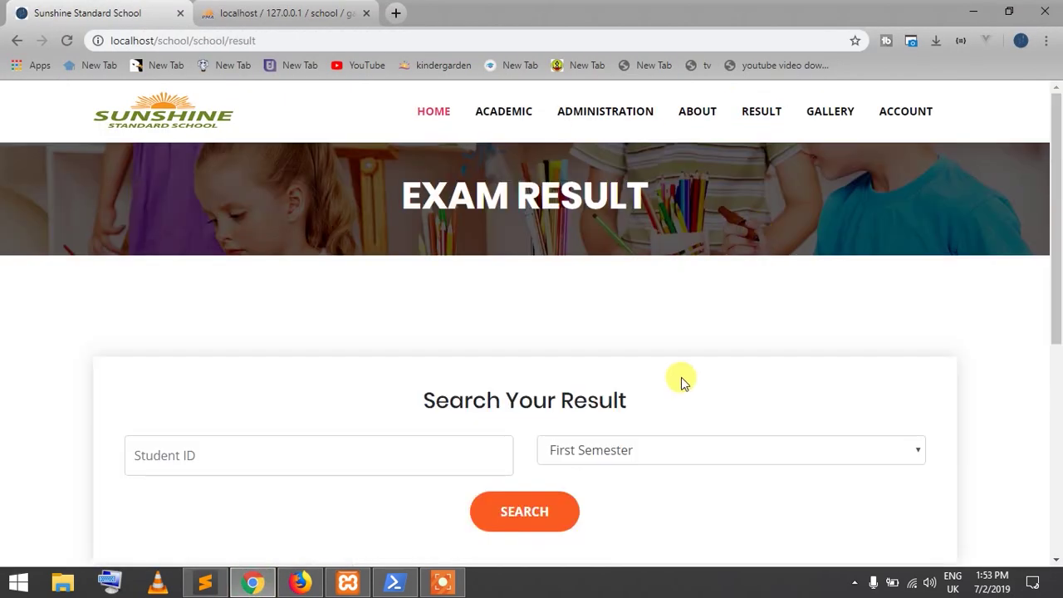
scroll(686, 387, down, 2)
click(719, 310)
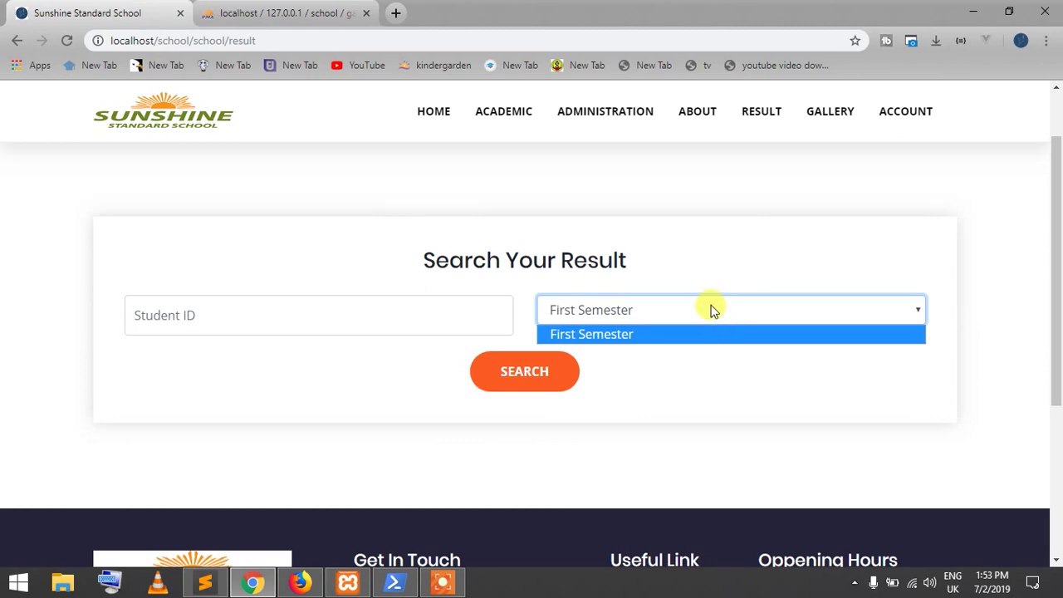
click(710, 310)
Switch back to Firefox and highlight the First Semester name in the Exam Table, clearing the highlight when done.
click(300, 582)
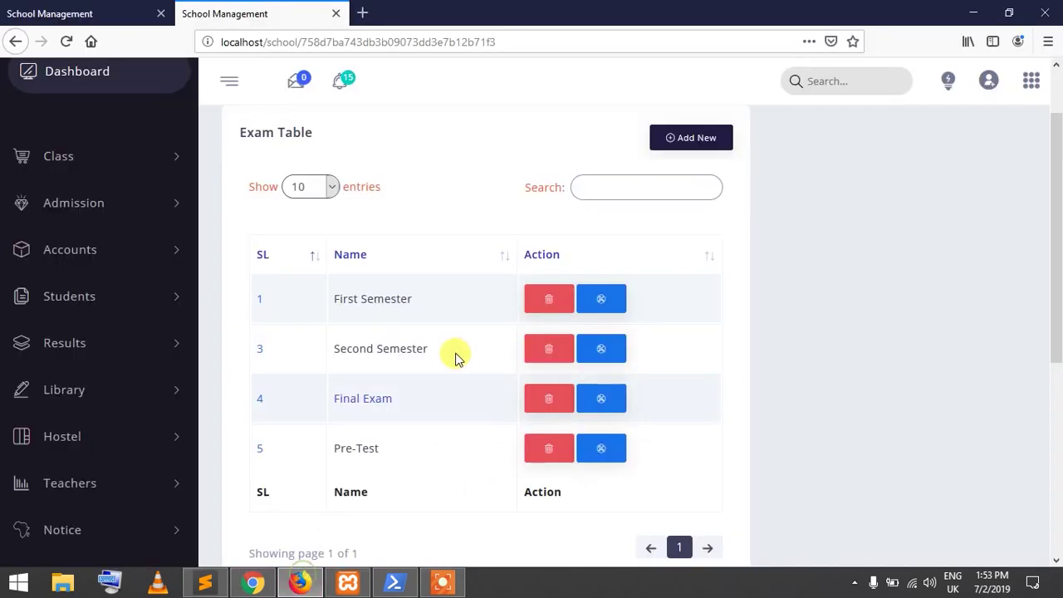
drag(419, 304, 353, 300)
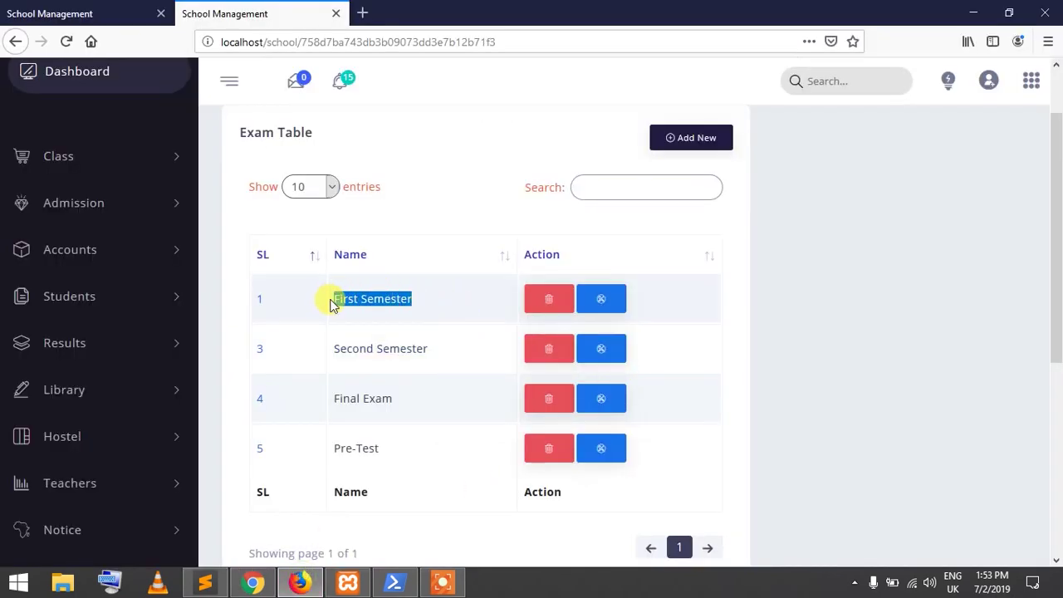
click(794, 357)
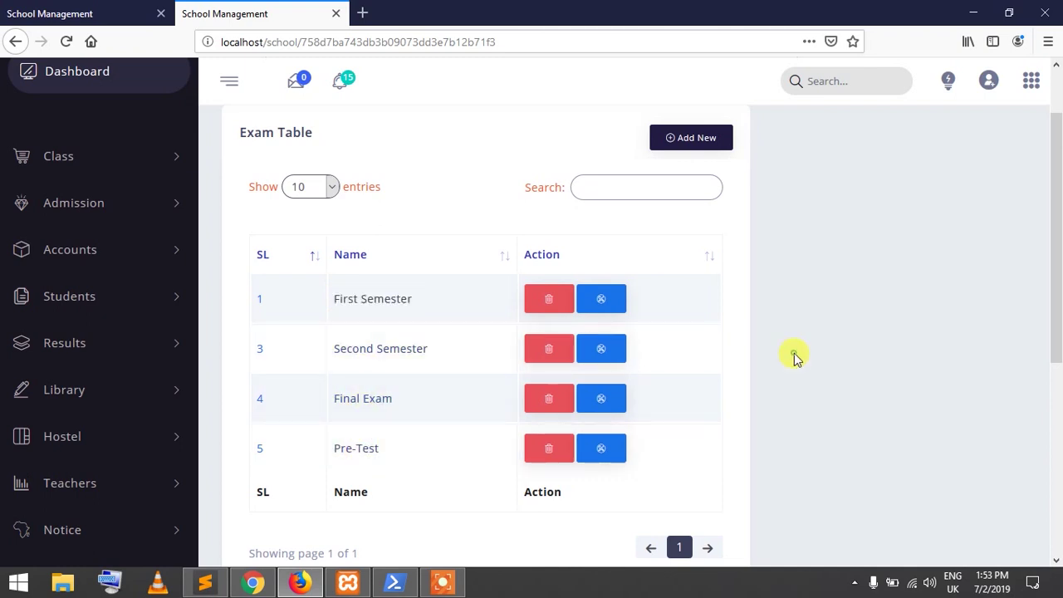
Switch to Chrome and search for a First Semester result using a previously entered student ID.
click(255, 584)
click(669, 350)
click(346, 316)
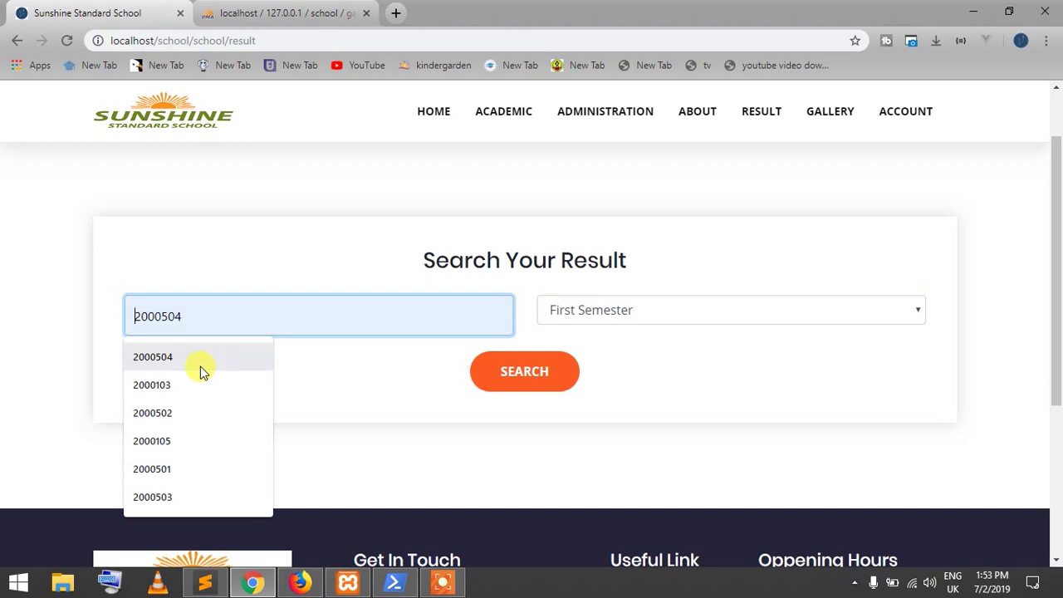
click(164, 364)
click(622, 308)
click(629, 310)
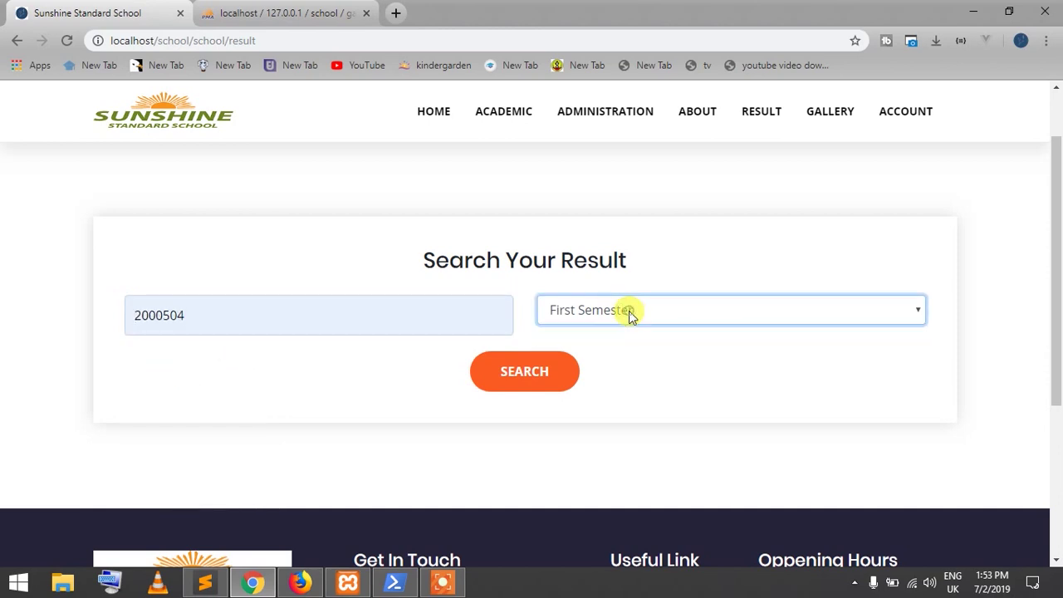
click(551, 371)
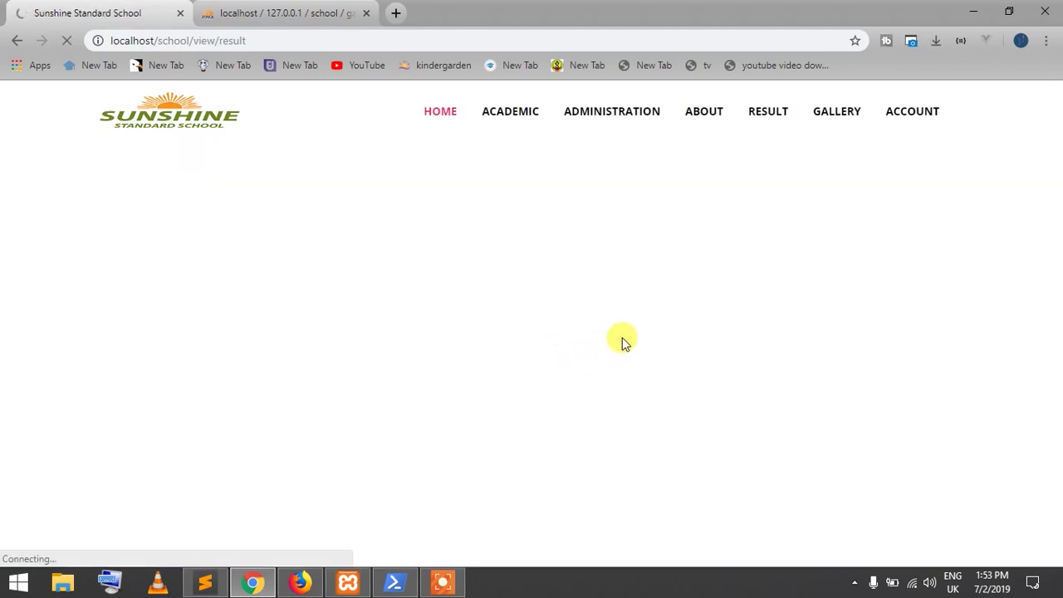
Review the student's details, exam title, and subject marks and grades on the result page.
scroll(592, 332, down, 3)
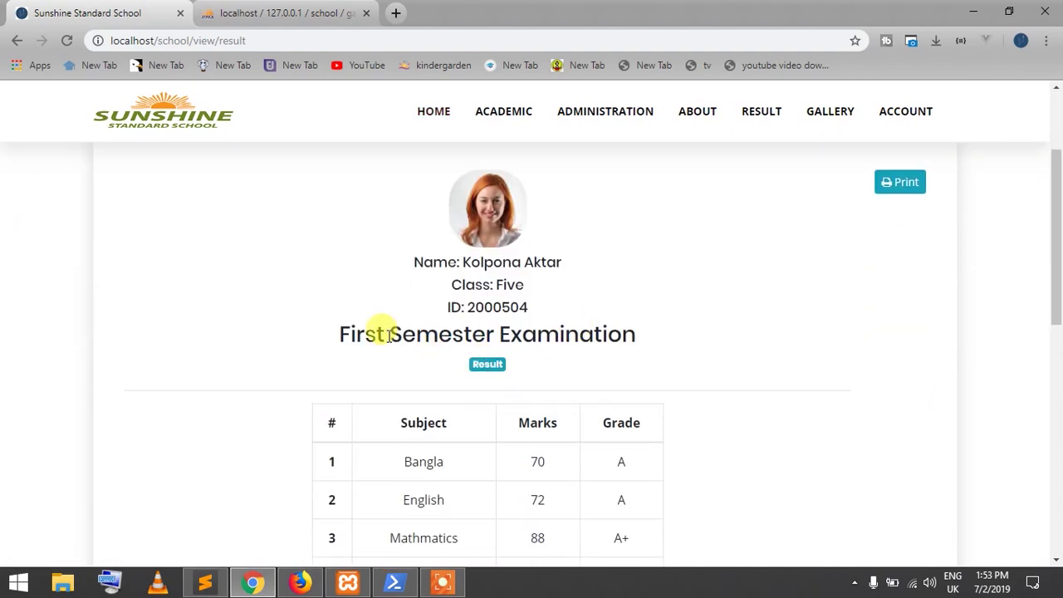
drag(407, 278, 570, 266)
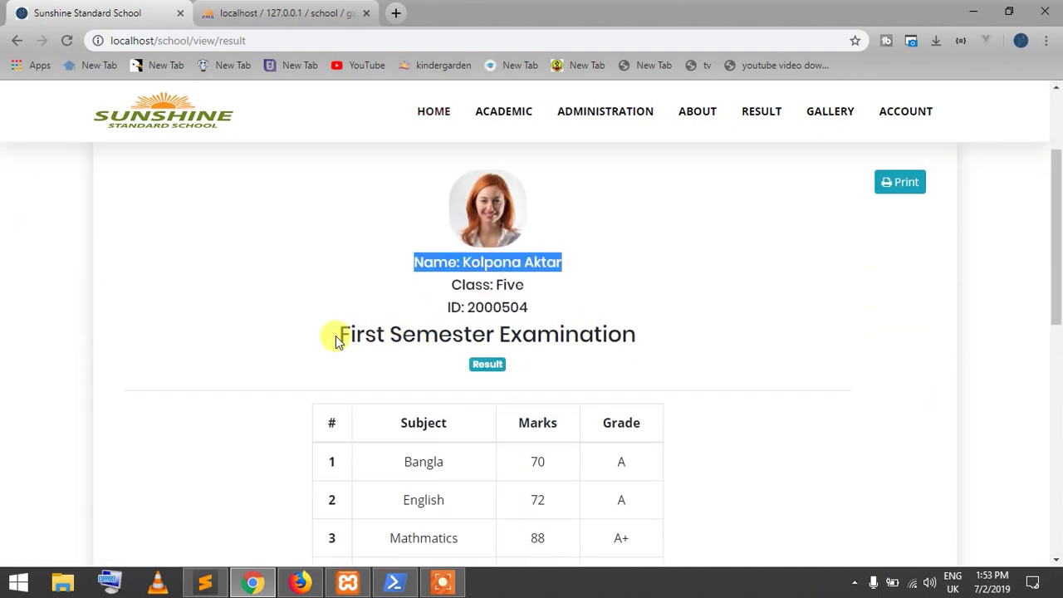
drag(337, 335, 661, 336)
click(737, 336)
scroll(659, 327, down, 4)
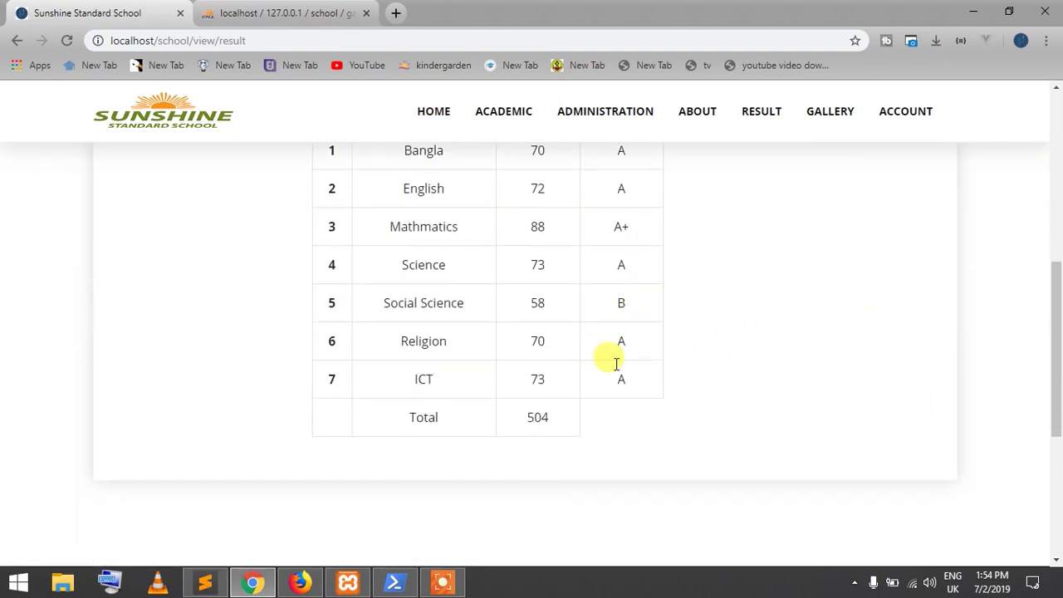
scroll(789, 427, up, 7)
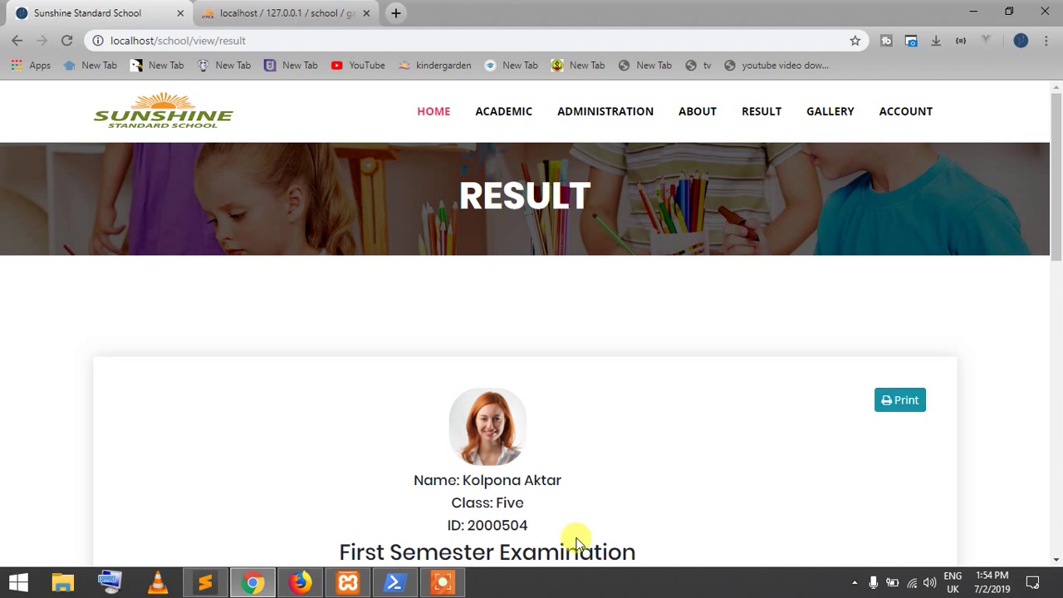
Switch back to Firefox, open the admin Dashboard and review its summary cards.
click(297, 581)
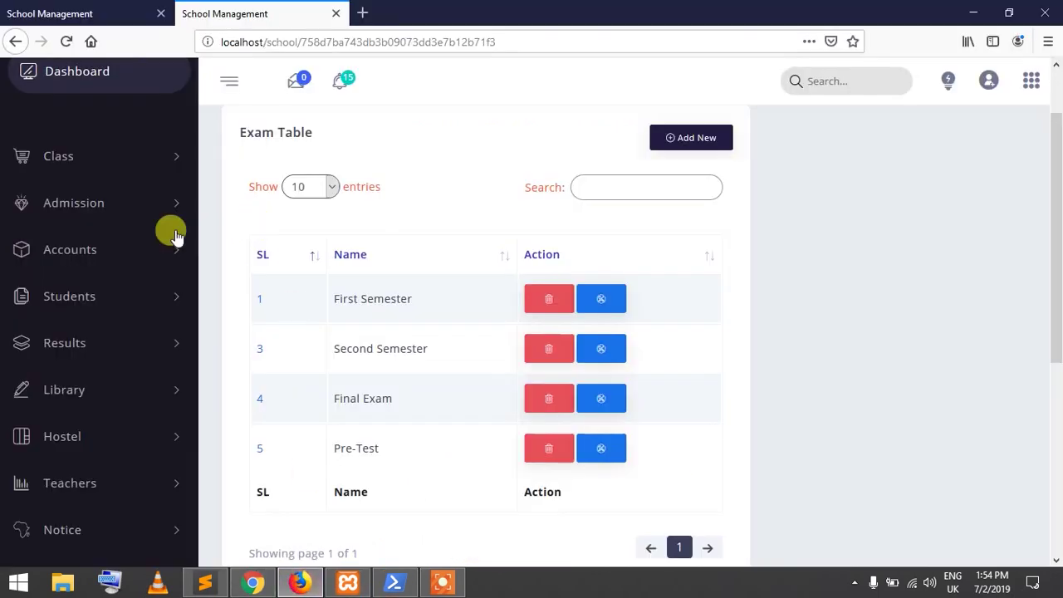
click(102, 161)
click(102, 160)
scroll(383, 264, up, 2)
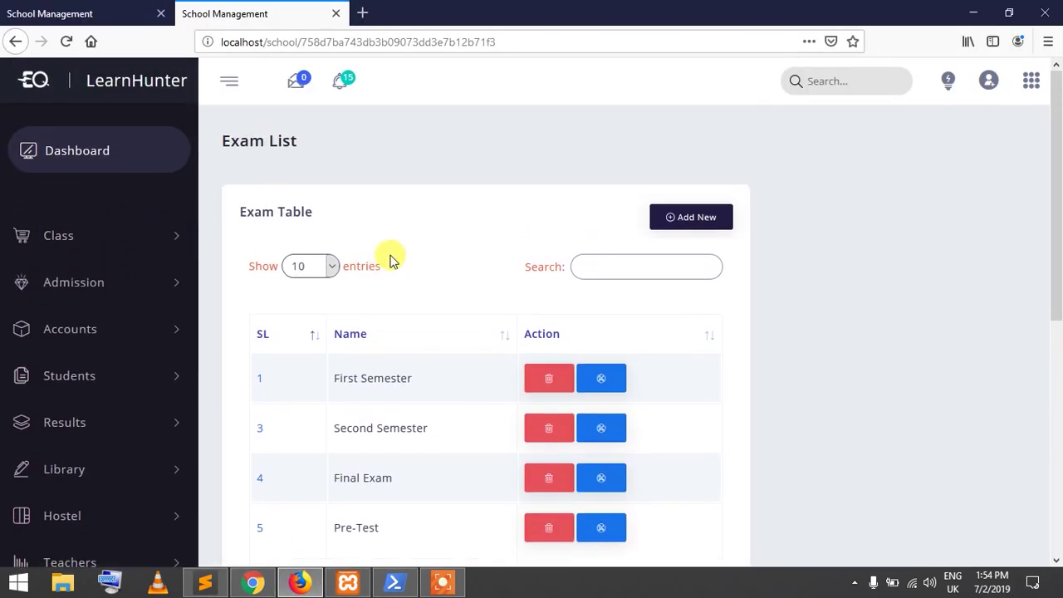
click(135, 150)
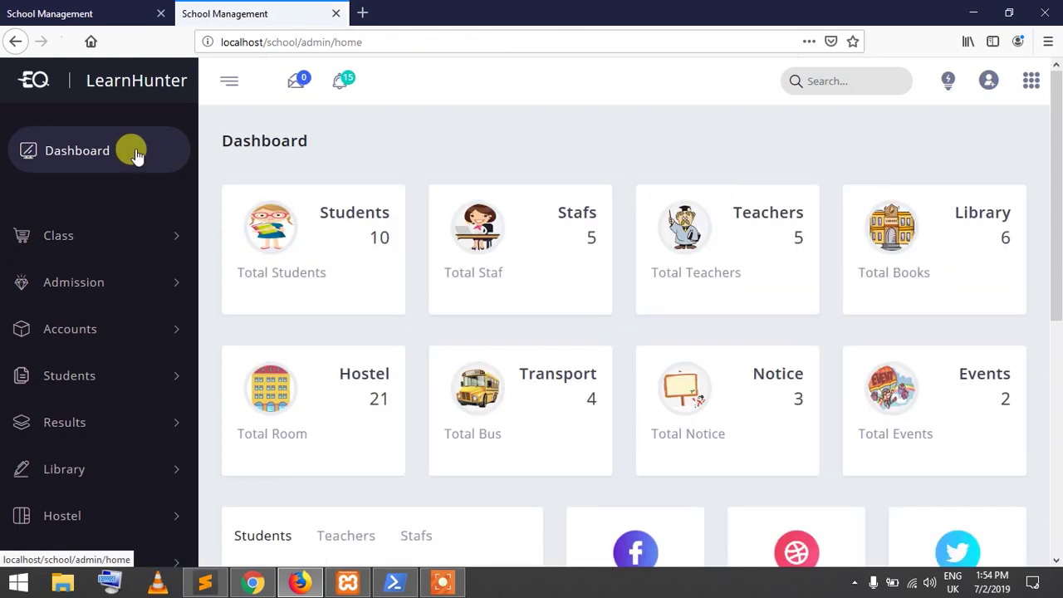
click(142, 236)
click(144, 237)
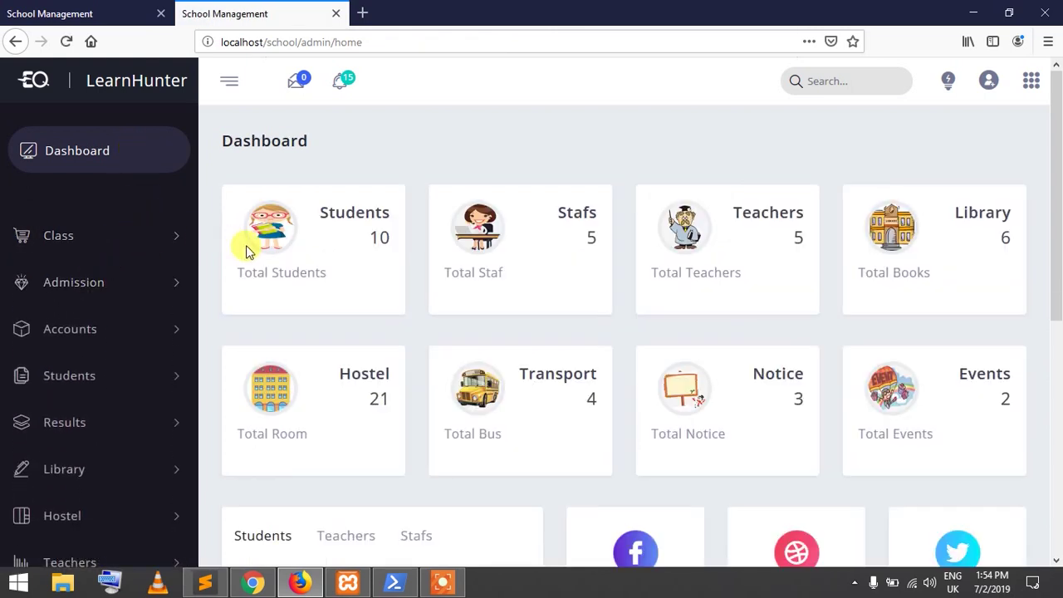
scroll(446, 331, down, 2)
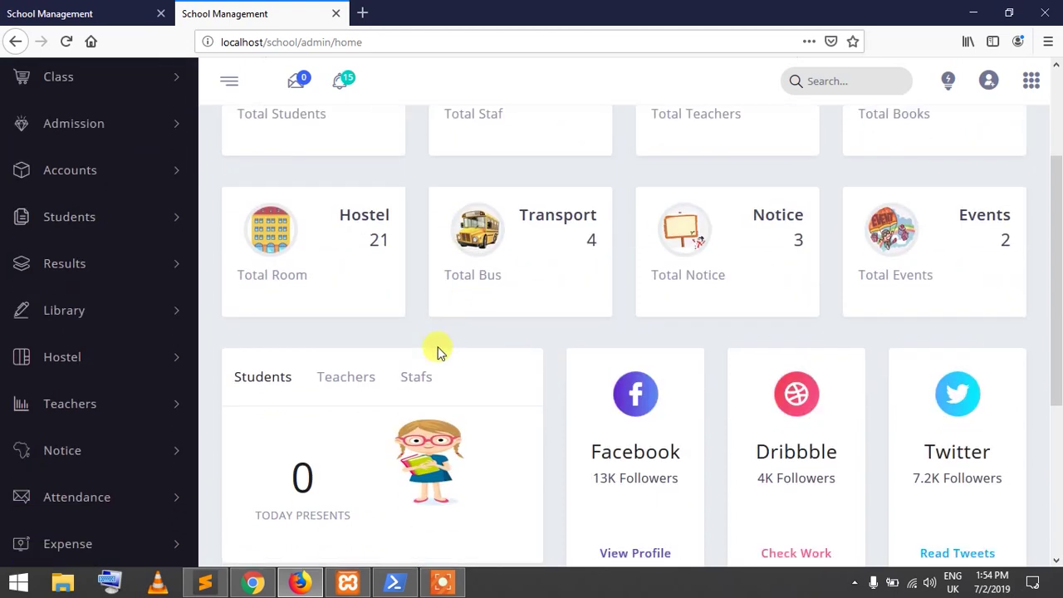
scroll(431, 362, up, 2)
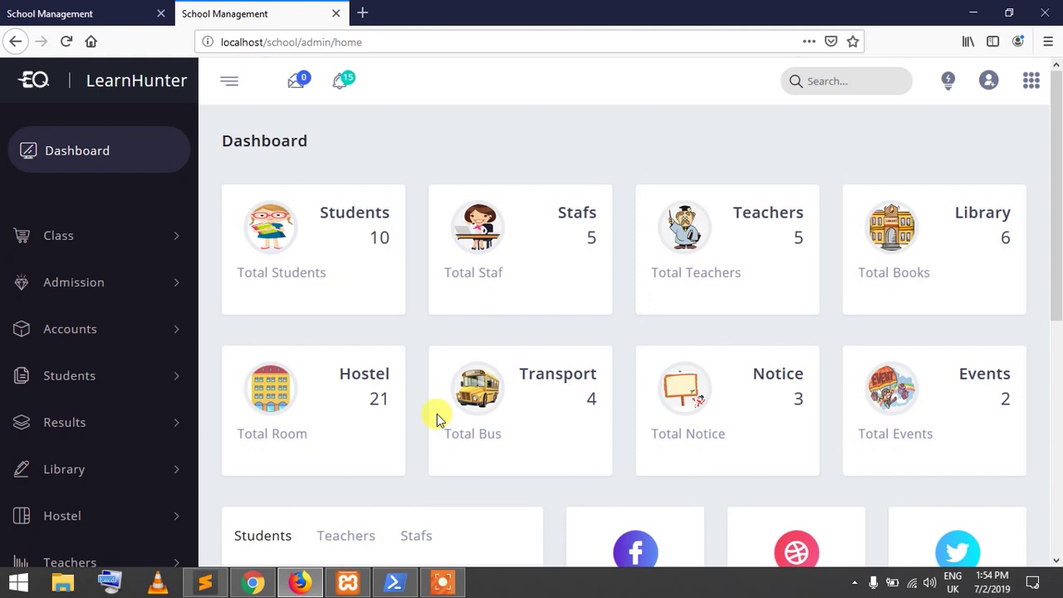
Open the Class list, highlight its encoded page address, and return to the Dashboard.
click(173, 235)
click(73, 285)
drag(499, 41, 197, 57)
click(401, 162)
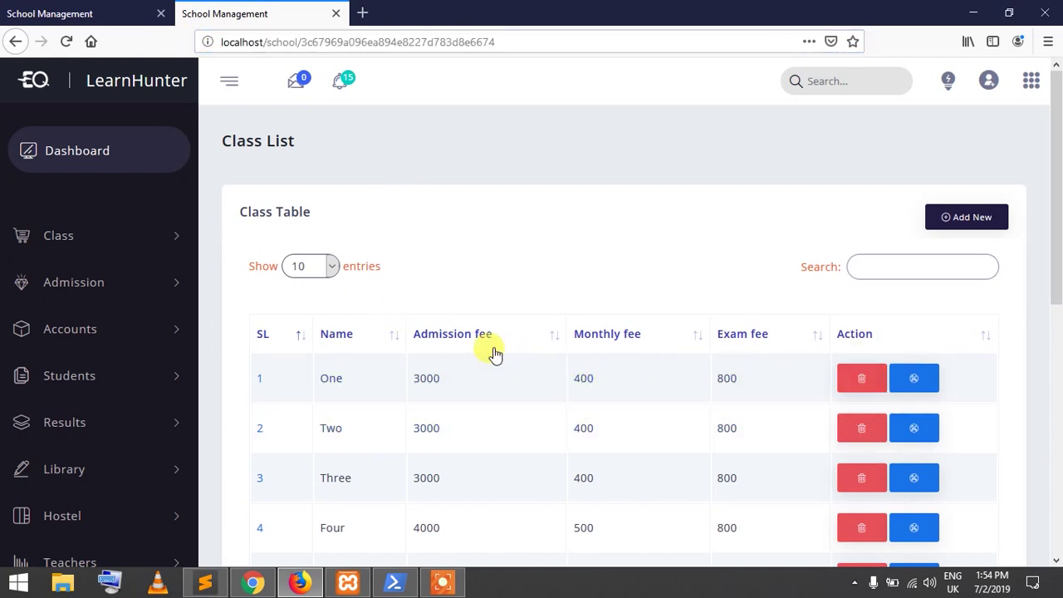
click(123, 166)
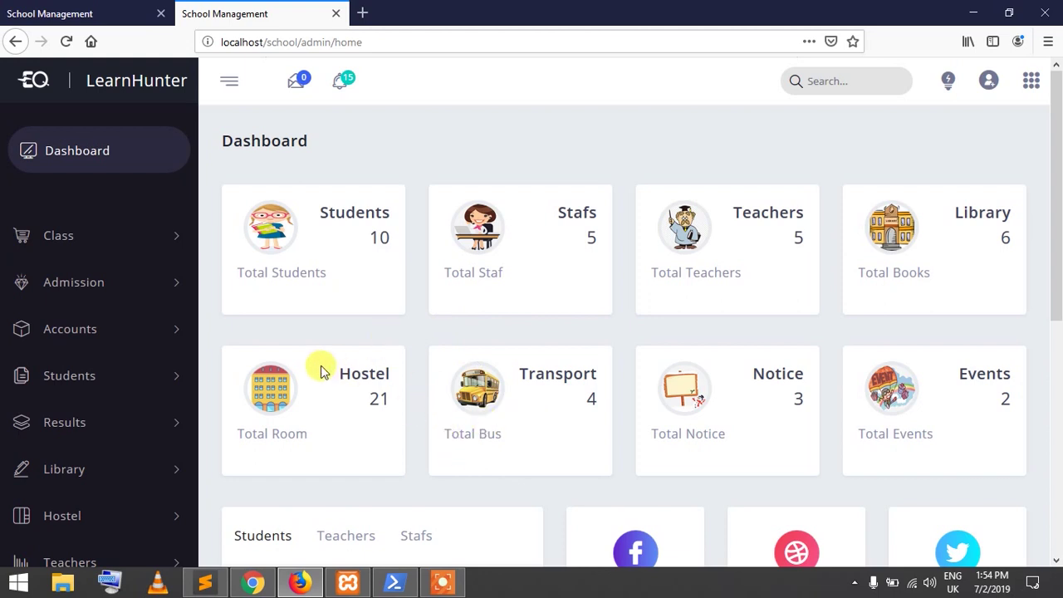
mouse_move(594, 543)
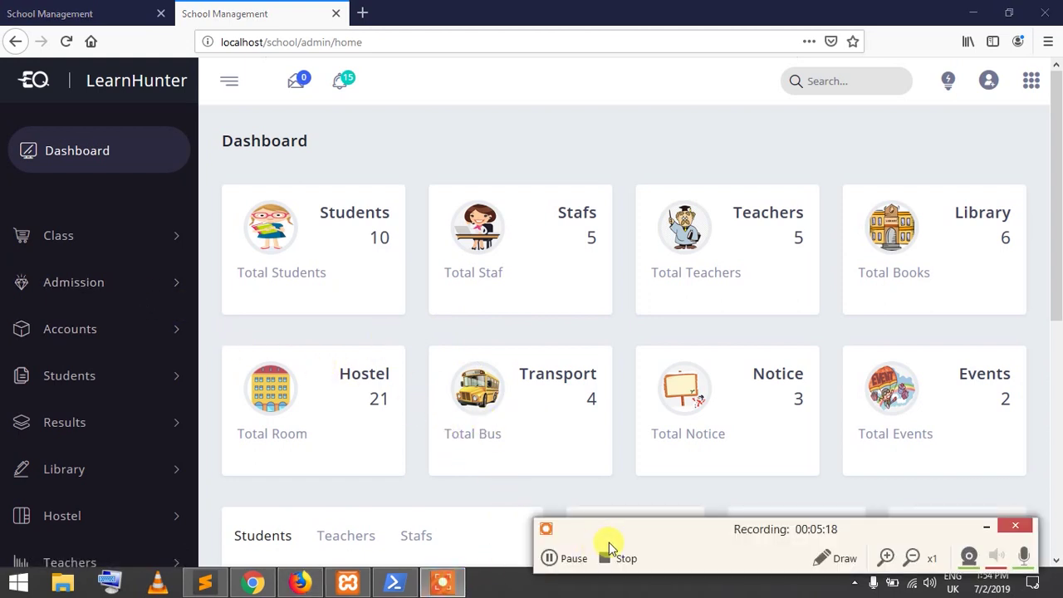